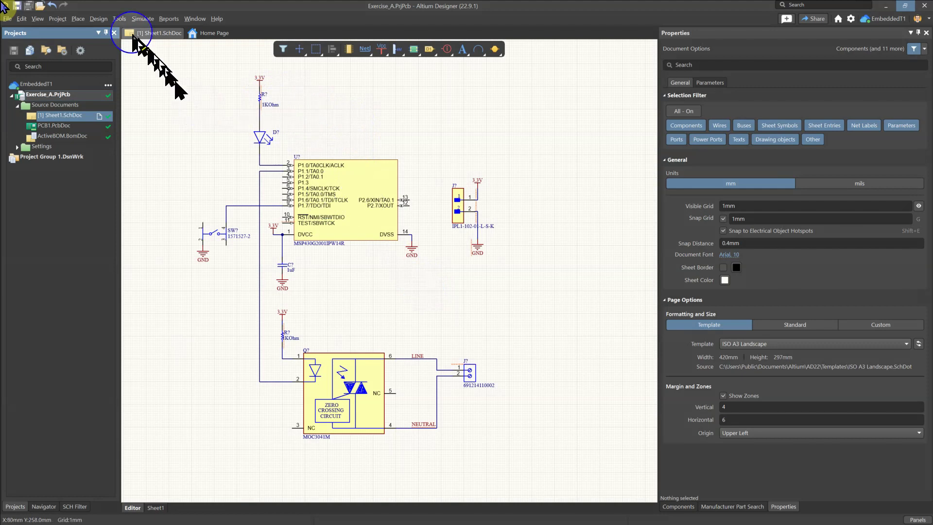
Review the Annotate settings for the schematic, including the order of processing options, and close the dialog without changing anything
click(119, 20)
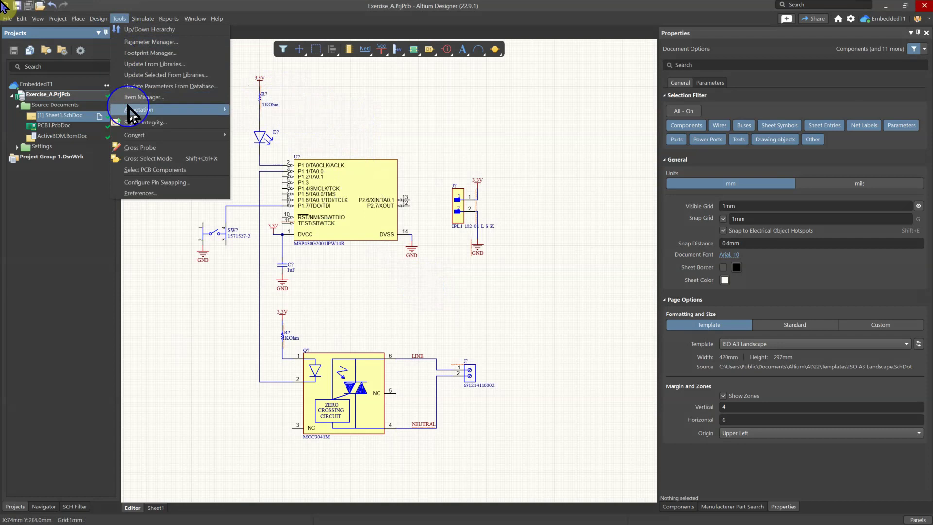
mouse_move(130, 110)
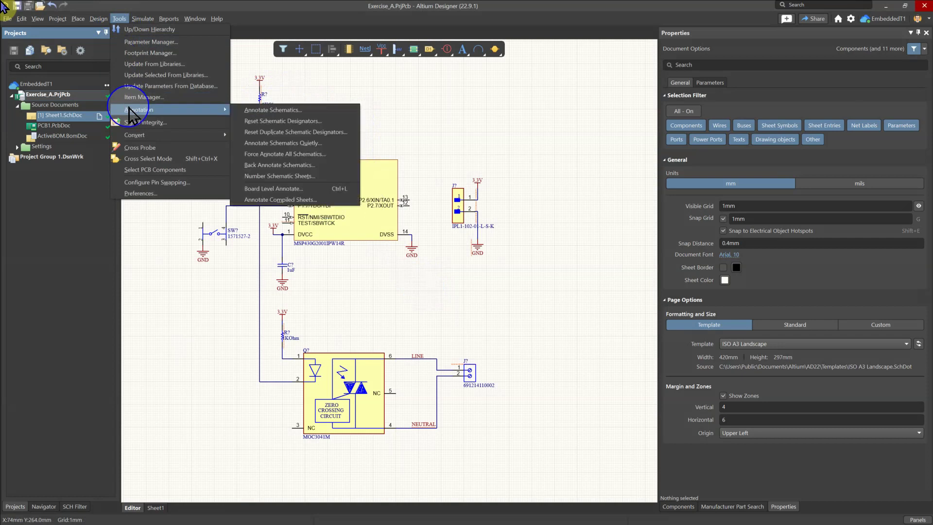
click(280, 113)
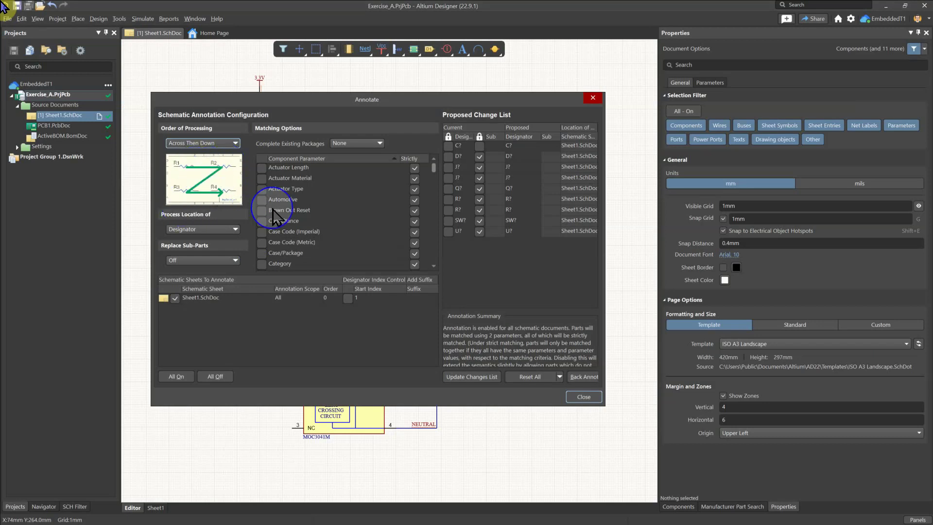
click(222, 144)
click(223, 143)
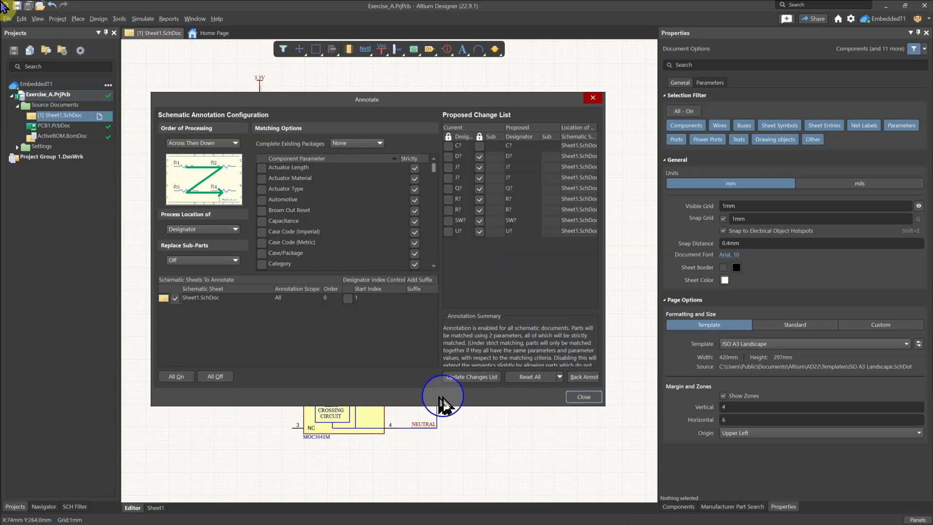
click(583, 398)
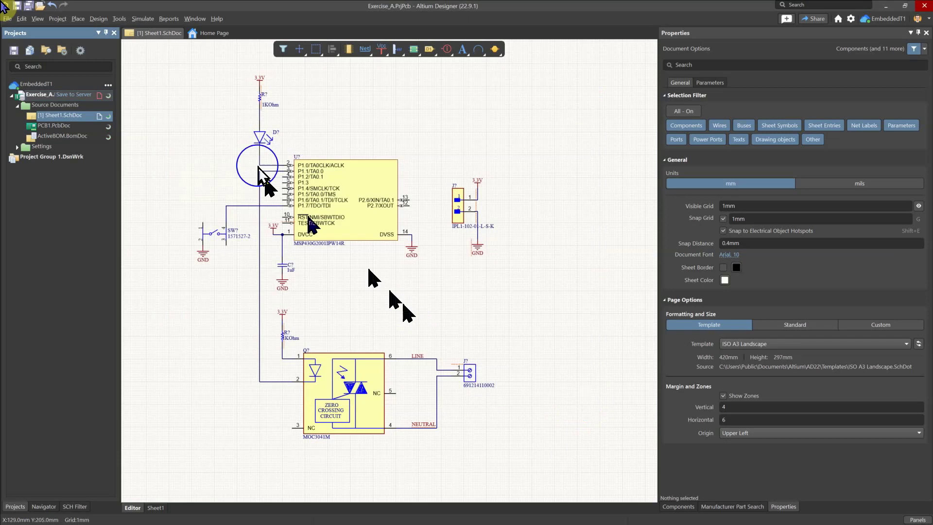
Annotate the schematic quietly and accept the designator changes for all components on Sheet1
click(119, 18)
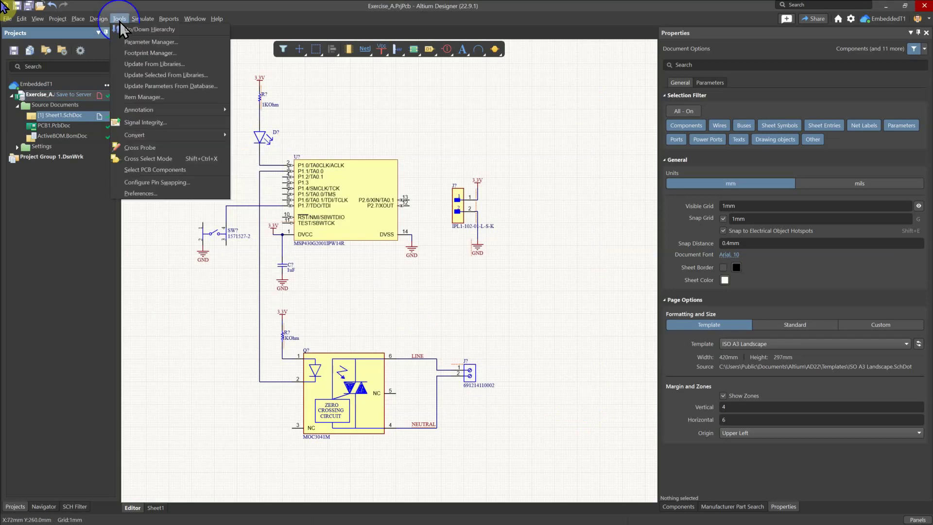
mouse_move(143, 110)
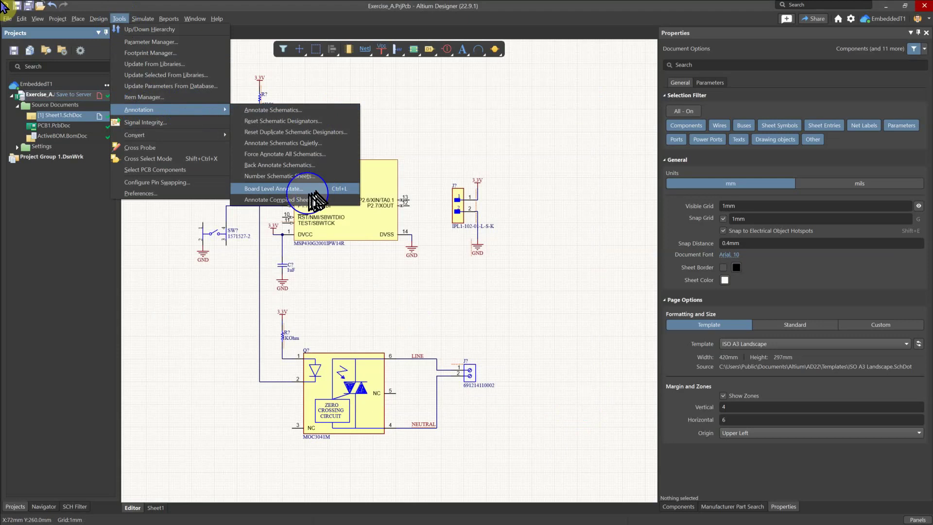
click(322, 143)
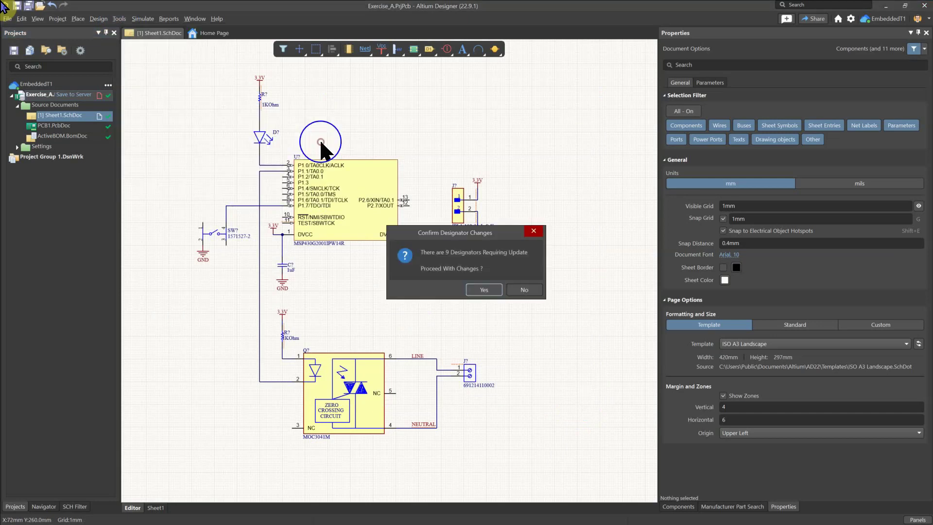
click(482, 289)
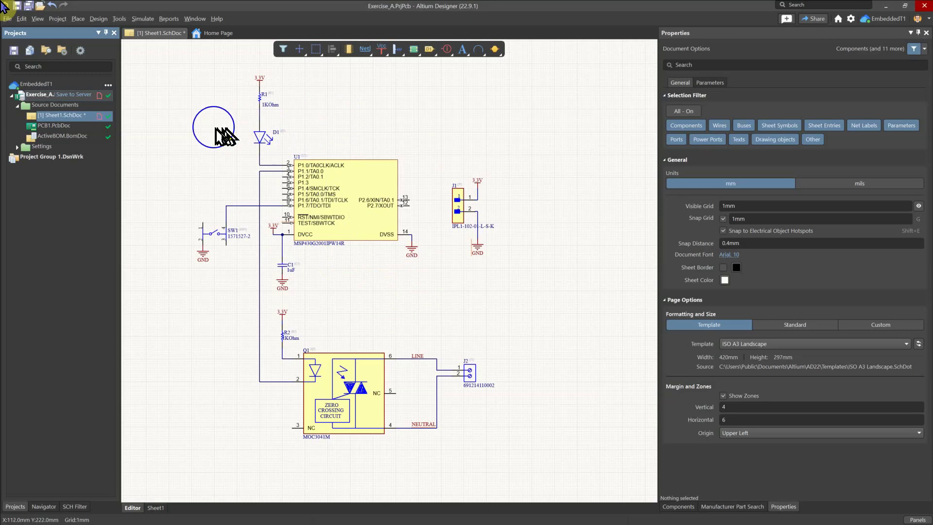
Review the Connection Matrix error rules in the options of the Exercise_A project, leaving them as they are
click(119, 19)
click(99, 18)
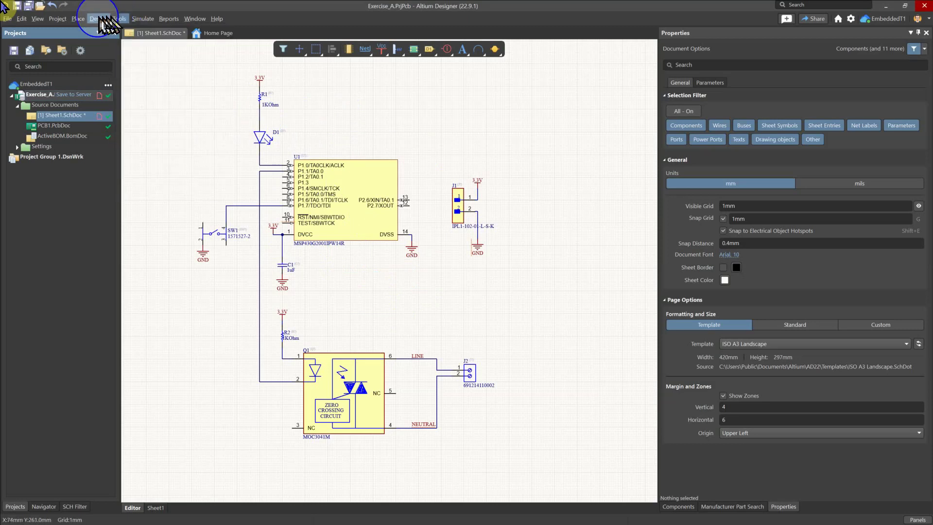
click(57, 19)
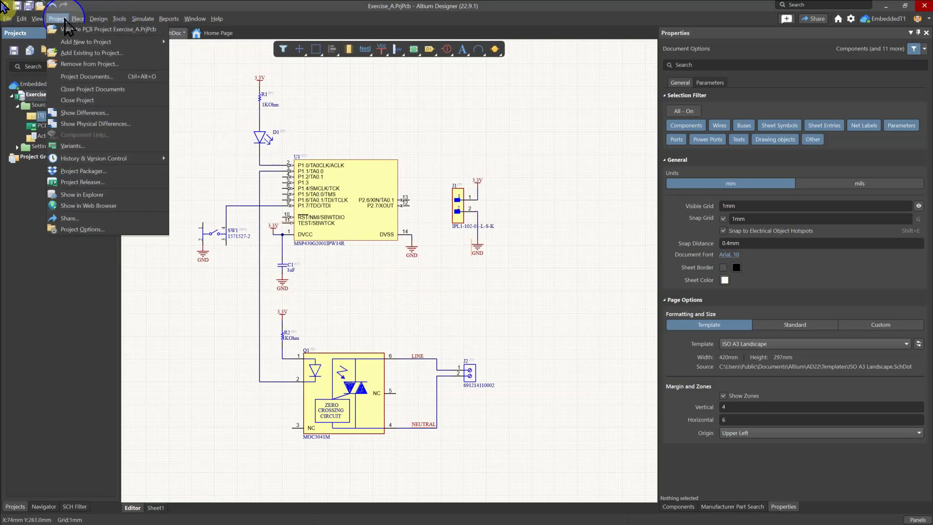
click(89, 238)
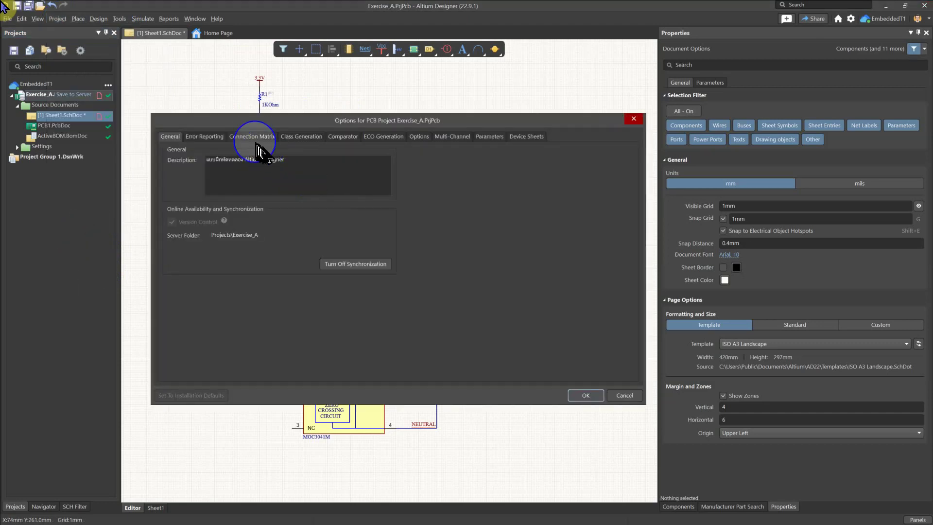
click(252, 137)
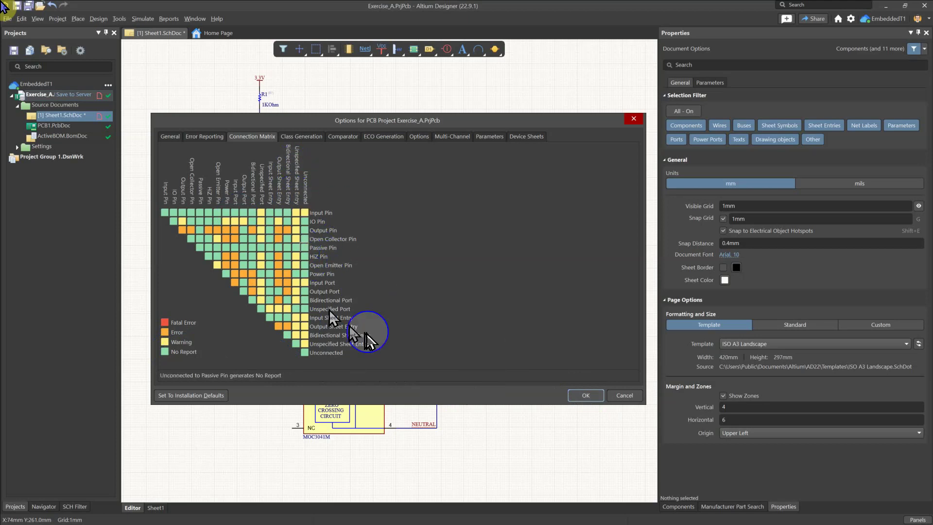
click(586, 396)
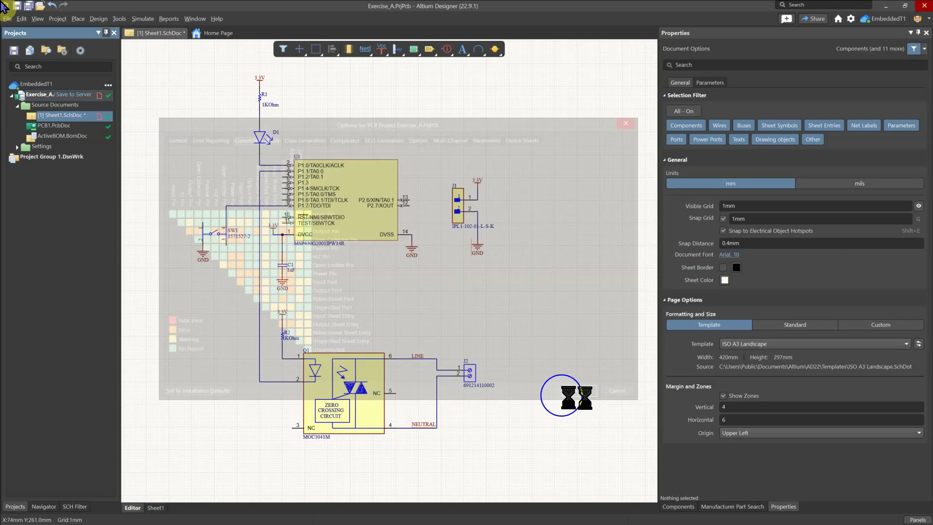
Validate the PCB project Exercise_A.PrjPcb and bring up the list of compiler messages
click(57, 19)
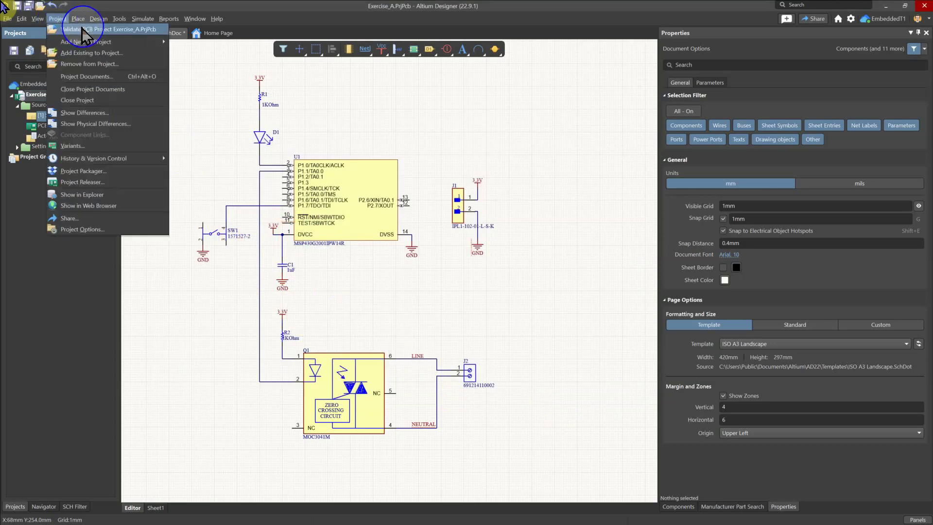
click(100, 29)
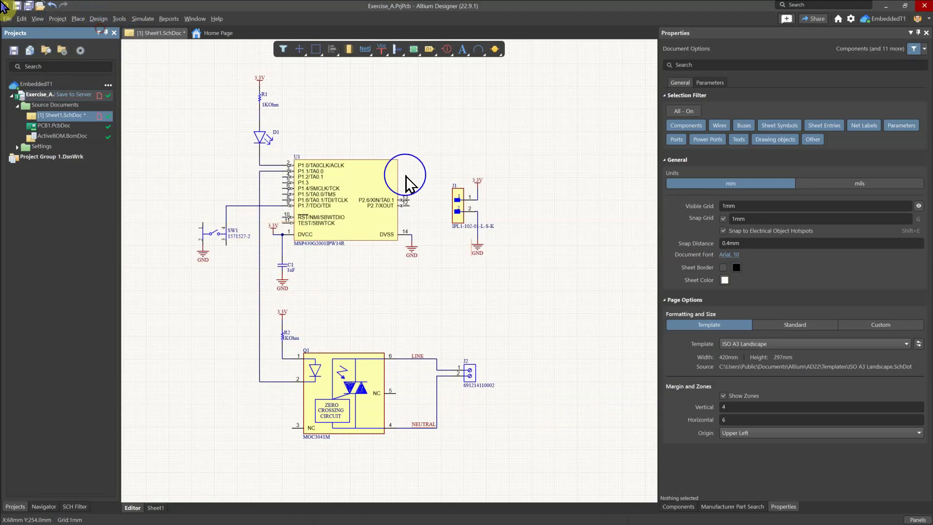
drag(3, 294, 498, 199)
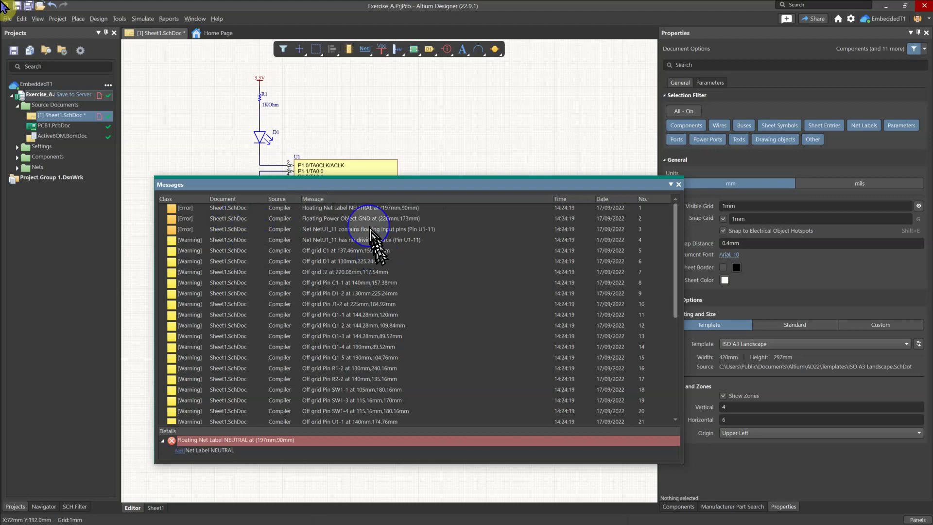
Select the floating net label NEUTRAL error, then move the Messages window off the schematic and enlarge its details area
click(361, 210)
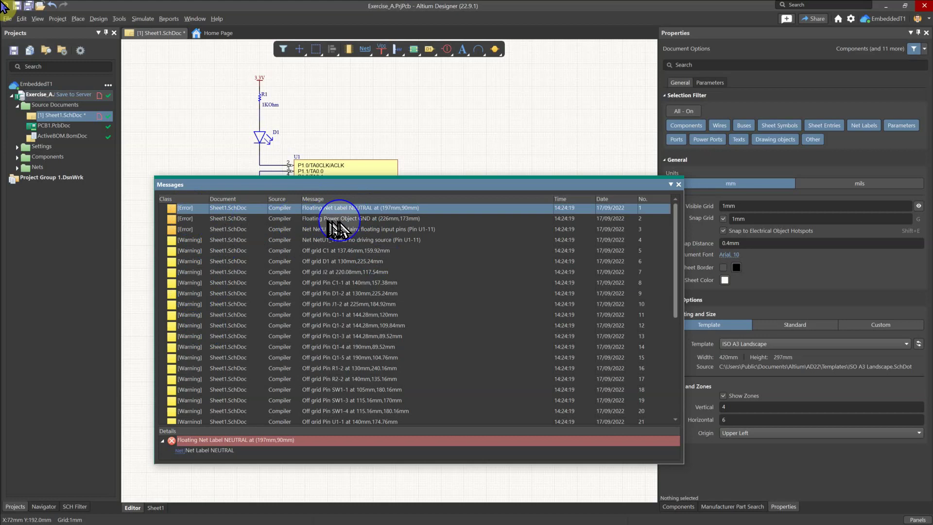
drag(372, 184, 587, 144)
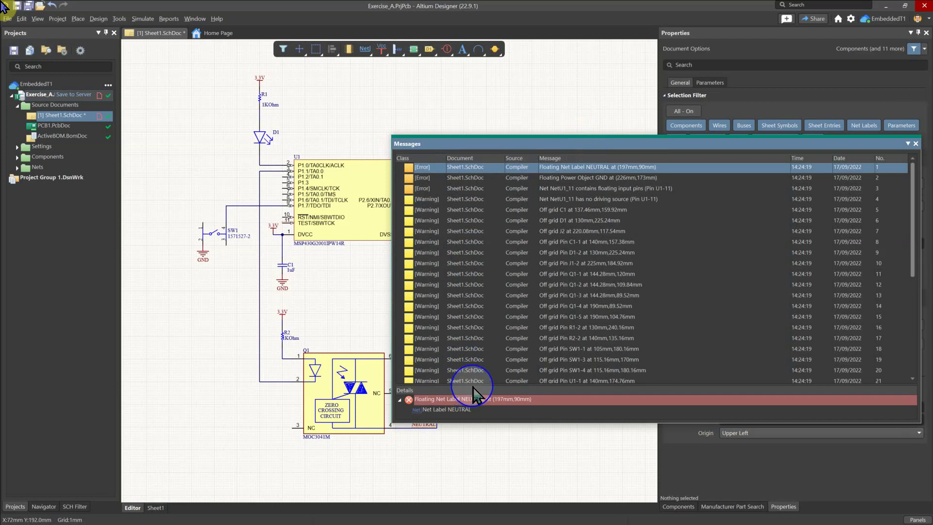
drag(473, 388, 440, 345)
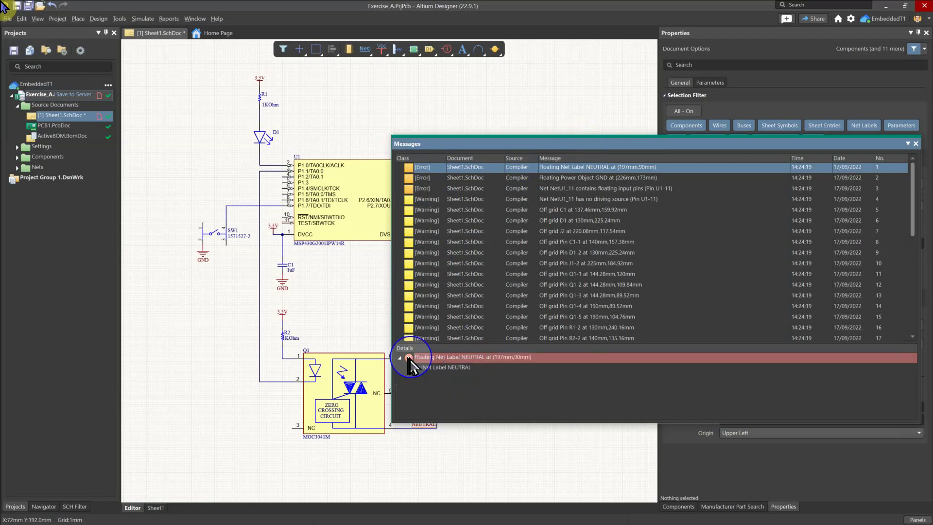
Jump from the error details to the NEUTRAL net label on the schematic and clear the highlight mask
click(442, 368)
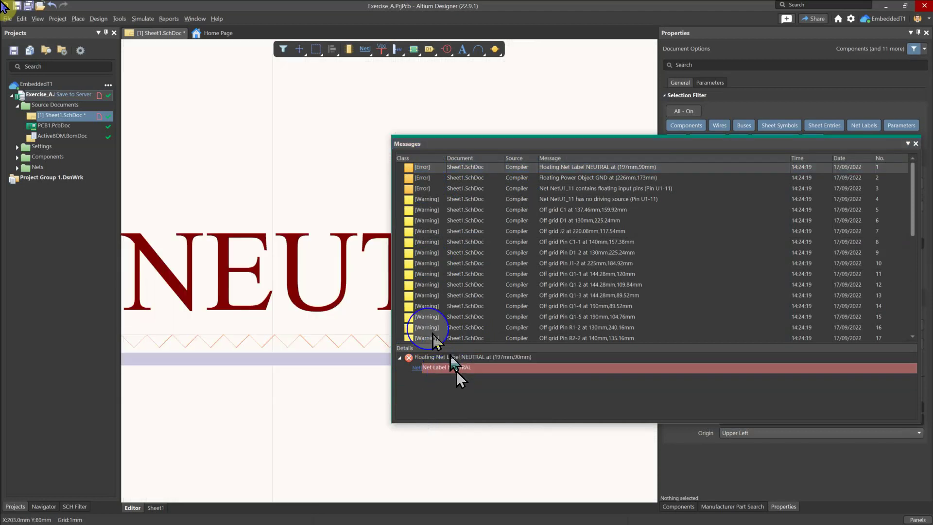
right_drag(262, 265, 302, 245)
ctrl+scroll(300, 243, down, 6)
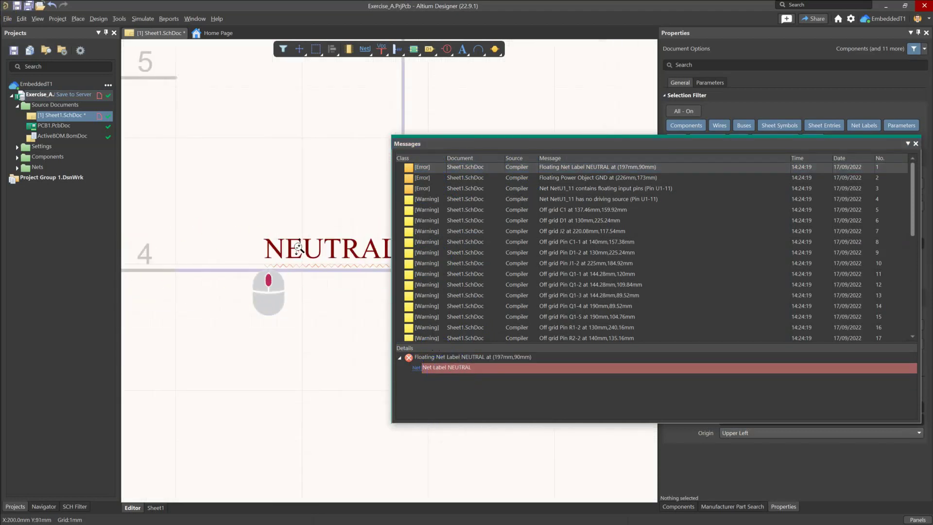
right_drag(290, 321, 270, 341)
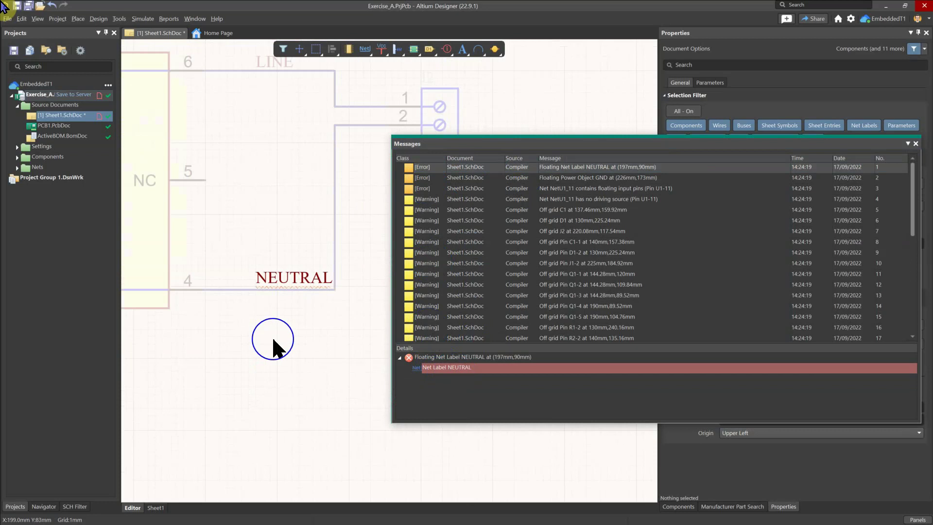
click(277, 316)
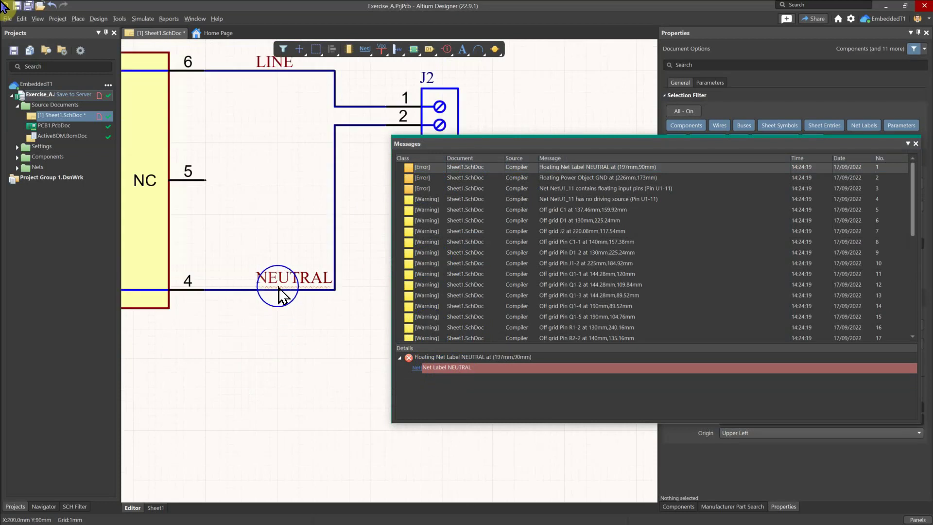
Move the NEUTRAL net label down toward the wire at pin 4 of Q1, to X 198 mm, Y 89 mm
ctrl+scroll(278, 292, up, 3)
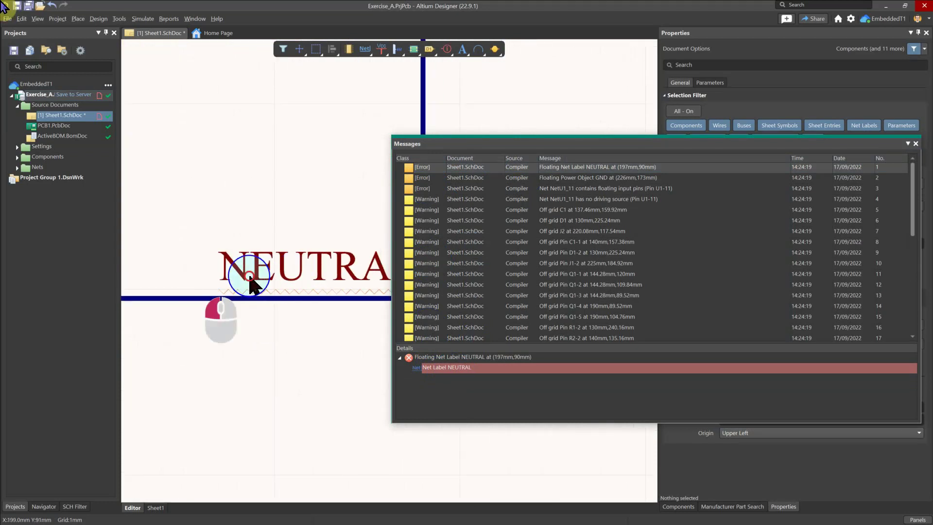
drag(249, 277, 235, 292)
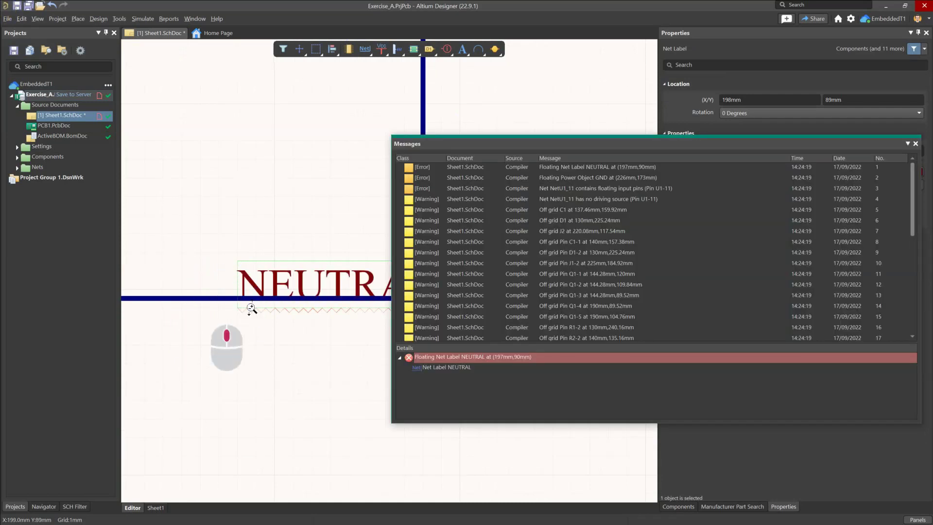
ctrl+scroll(250, 308, up, 5)
drag(212, 243, 183, 229)
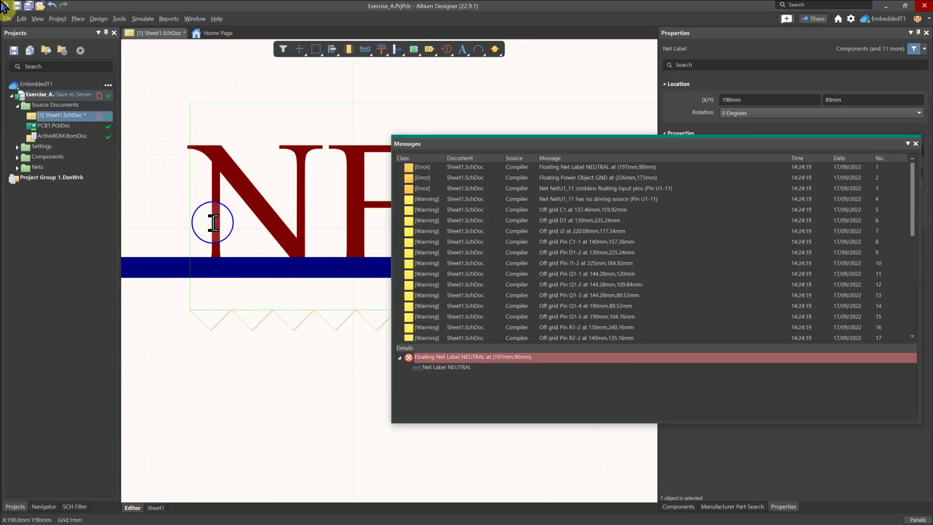
Move the NEUTRAL net label up onto the wire, at X 198 mm, Y 89.52 mm
right_click(239, 321)
click(251, 293)
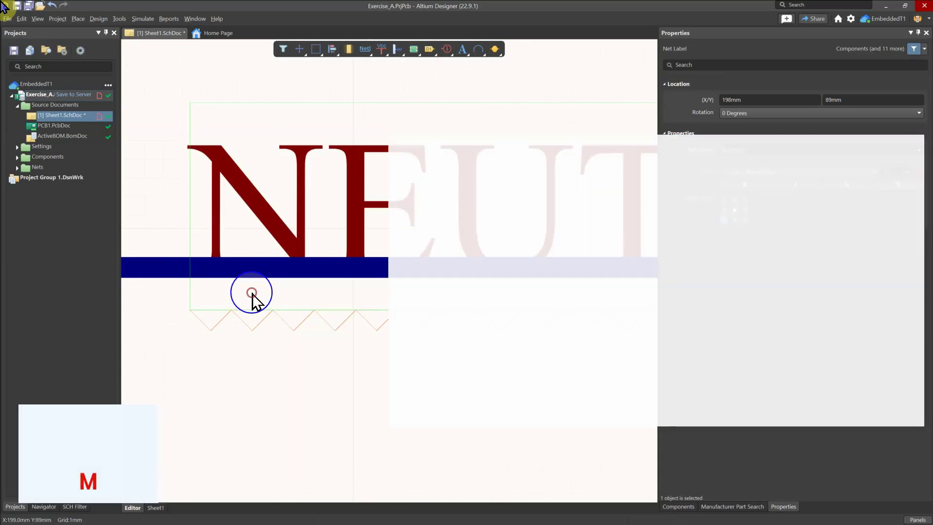
drag(219, 239, 183, 234)
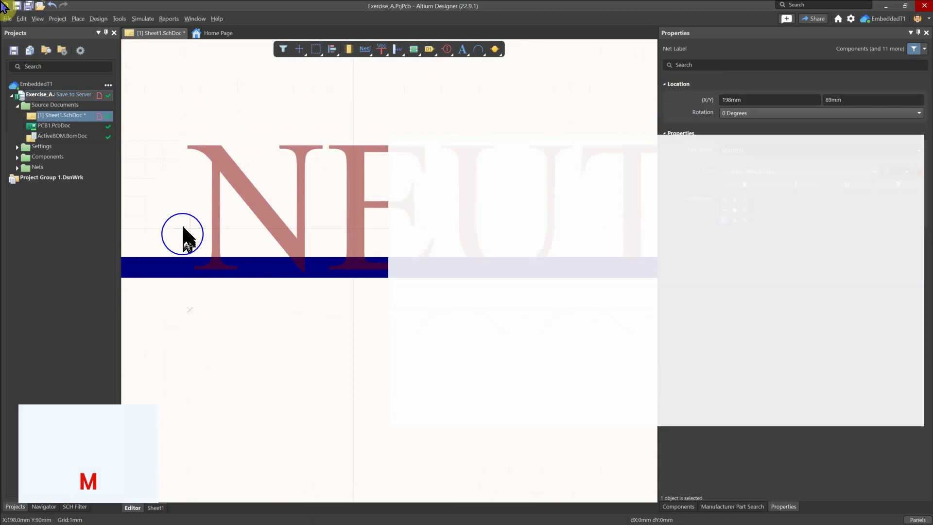
click(190, 191)
Select the floating power object GND error in the messages and jump to that GND symbol on the schematic
ctrl+scroll(202, 198, down, 3)
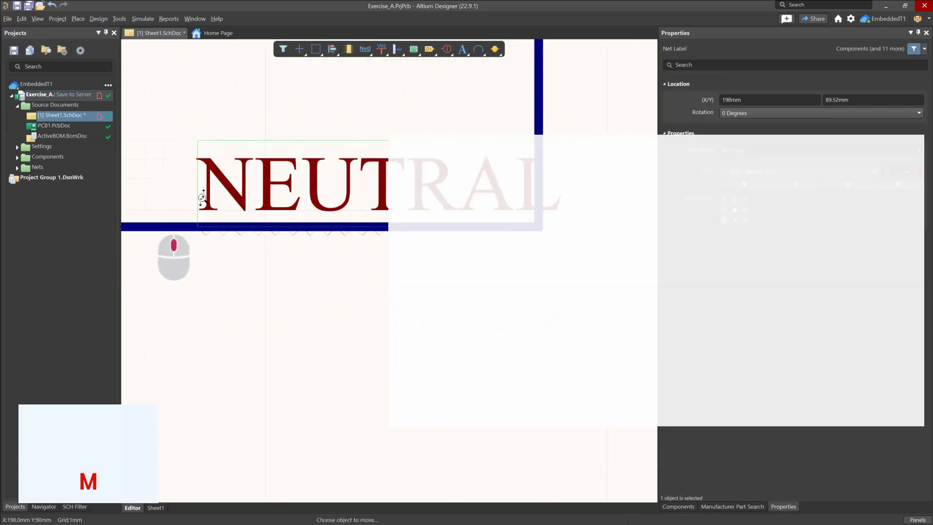
ctrl+scroll(202, 198, down, 5)
ctrl+scroll(196, 208, up, 3)
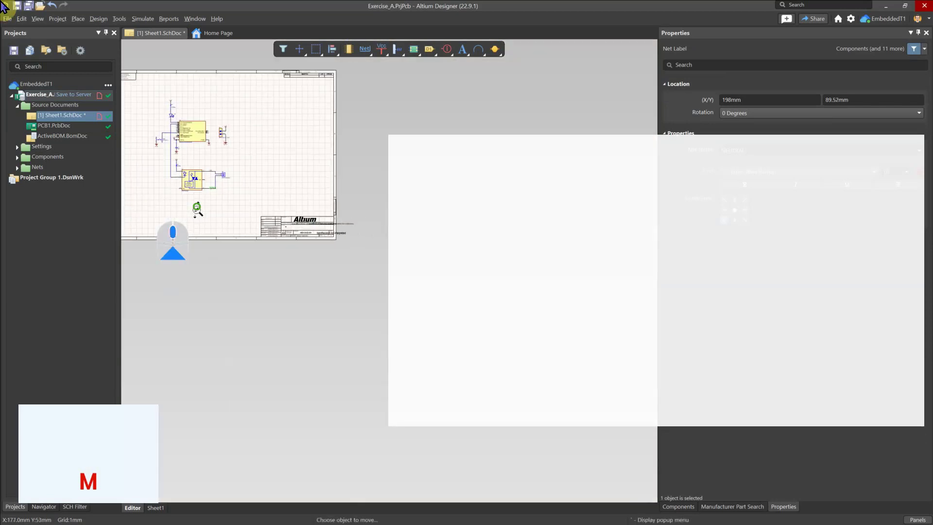
key(z)
key(a)
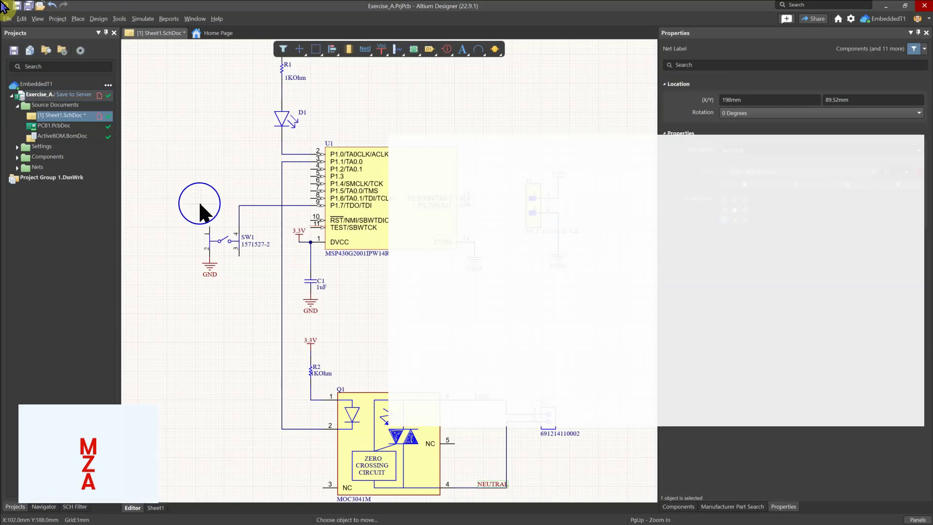
right_drag(286, 271, 176, 232)
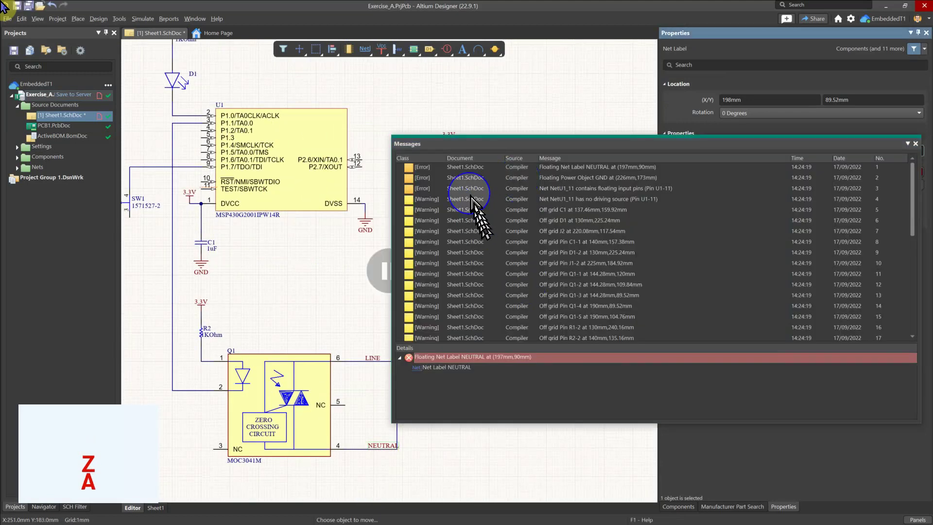
click(465, 178)
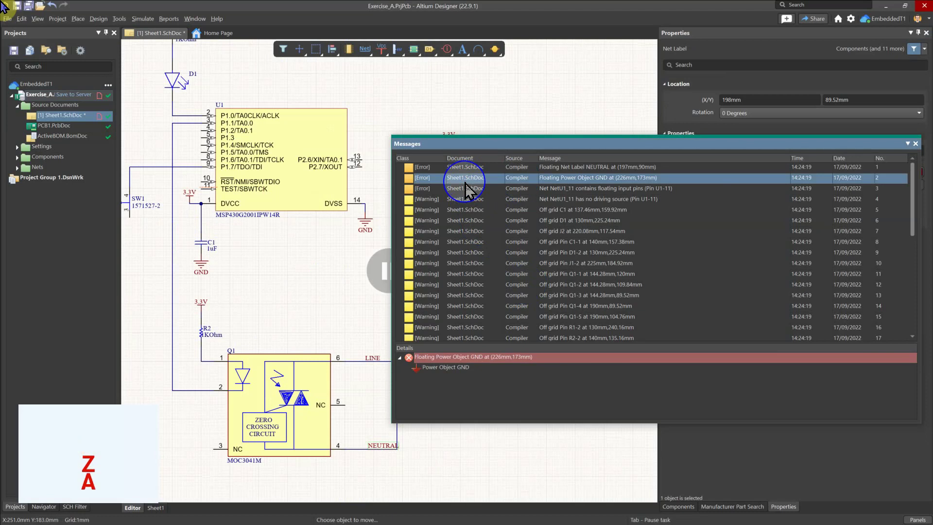
click(443, 367)
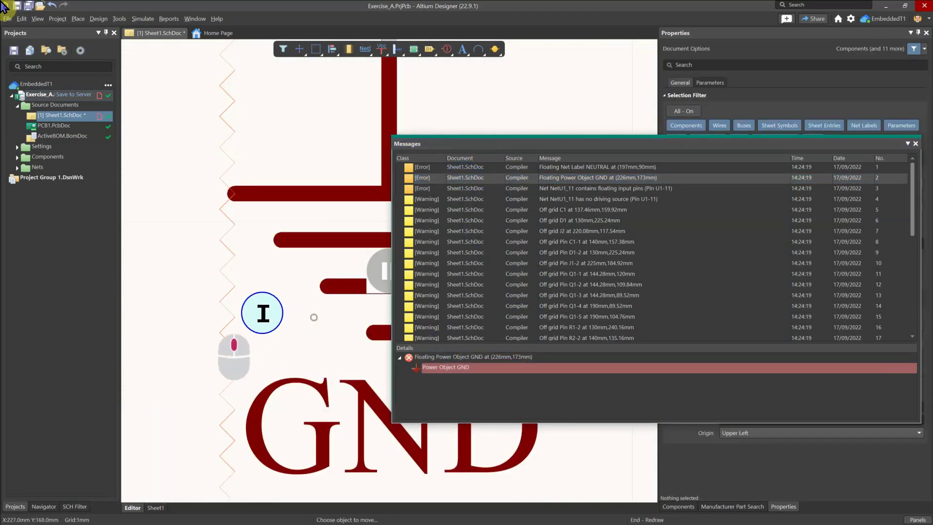
Delete the wire between pin 2 of J1 and the GND power symbol
key(Left)
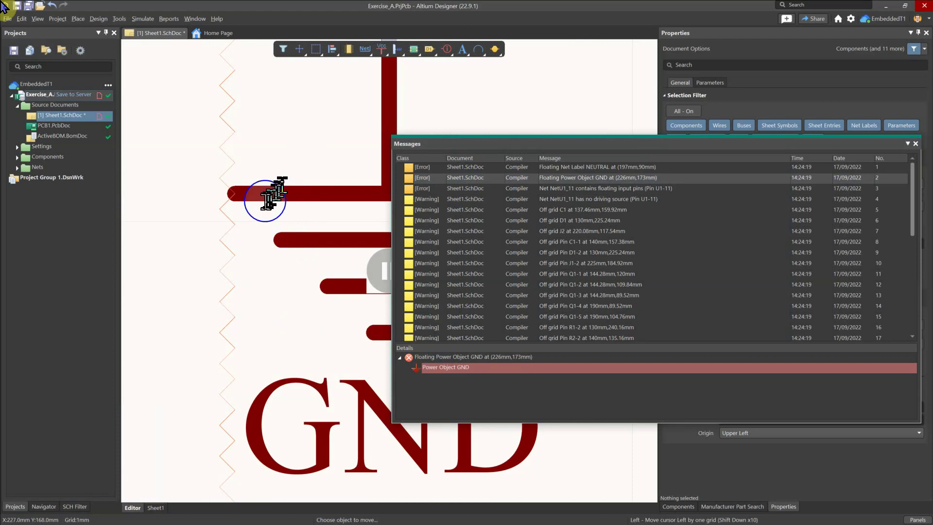
key(Up)
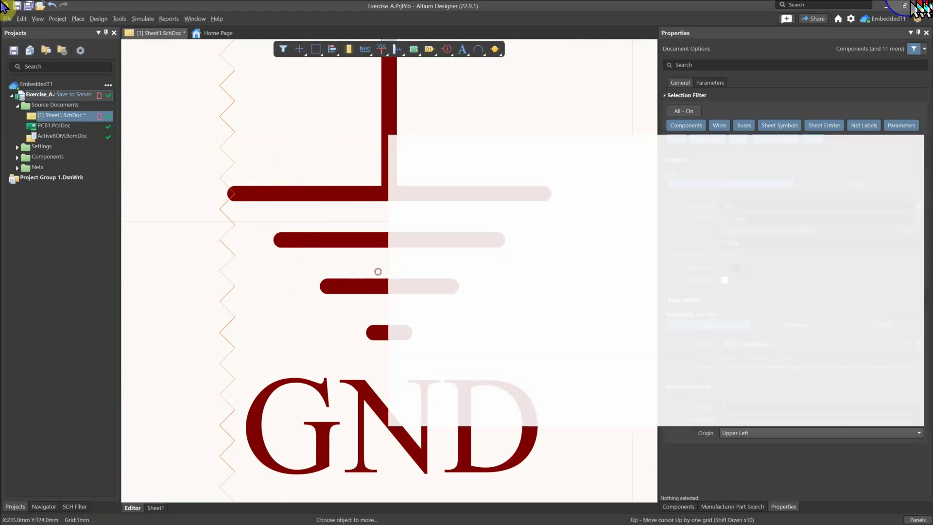
key(Escape)
click(516, 167)
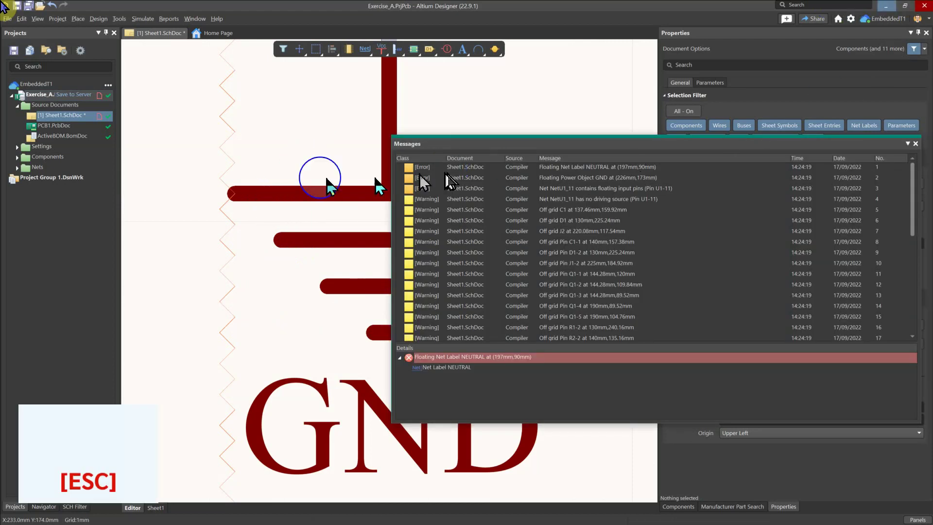
ctrl+scroll(323, 165, down, 3)
right_drag(347, 130, 244, 266)
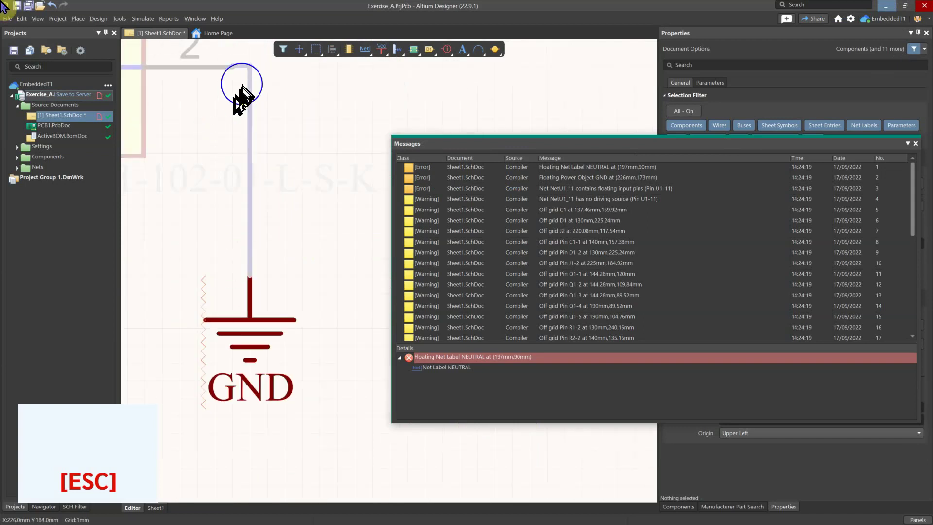
click(241, 67)
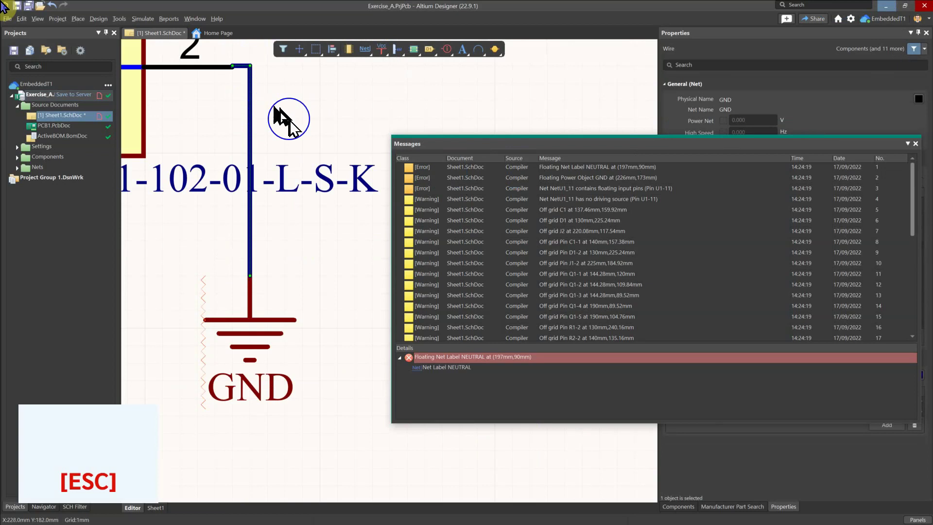
key(Delete)
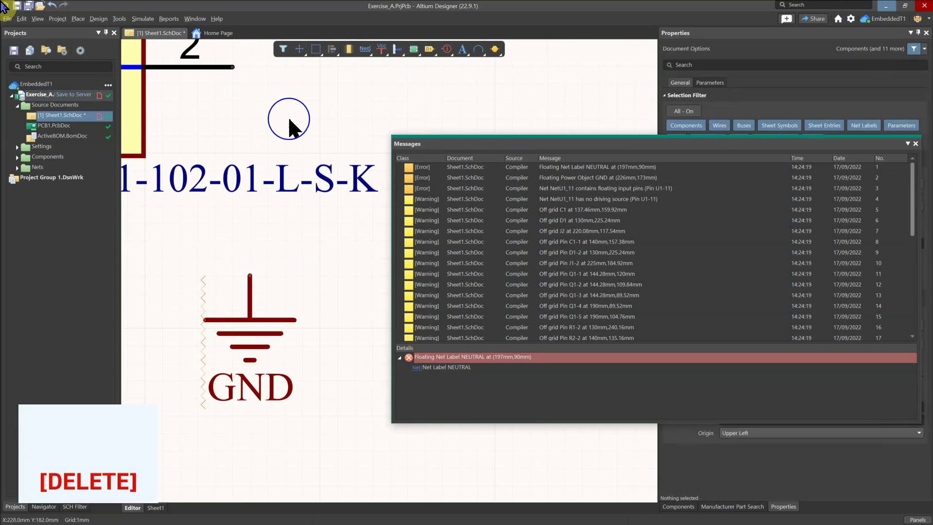
Draw a new wire from the top of the GND power symbol to pin 2 of J1 and end wire placement
key(ctrl+w)
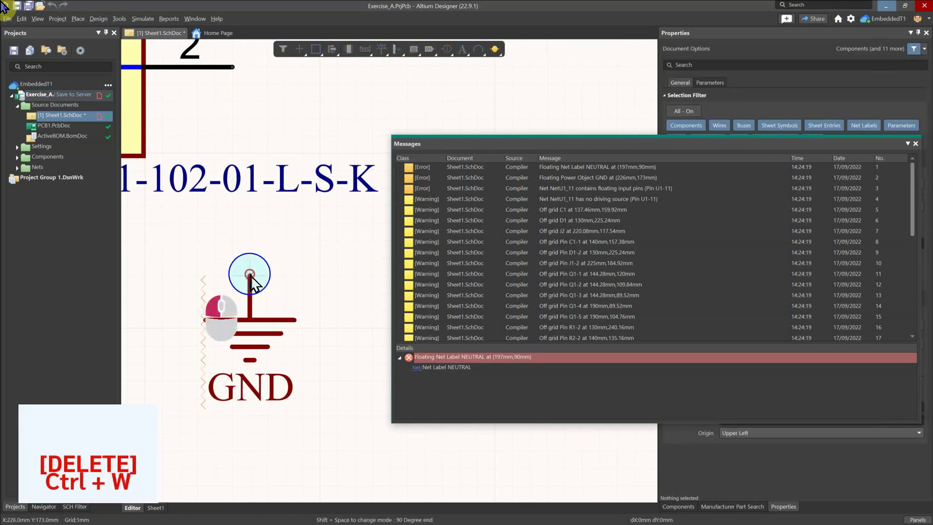
click(249, 275)
click(233, 67)
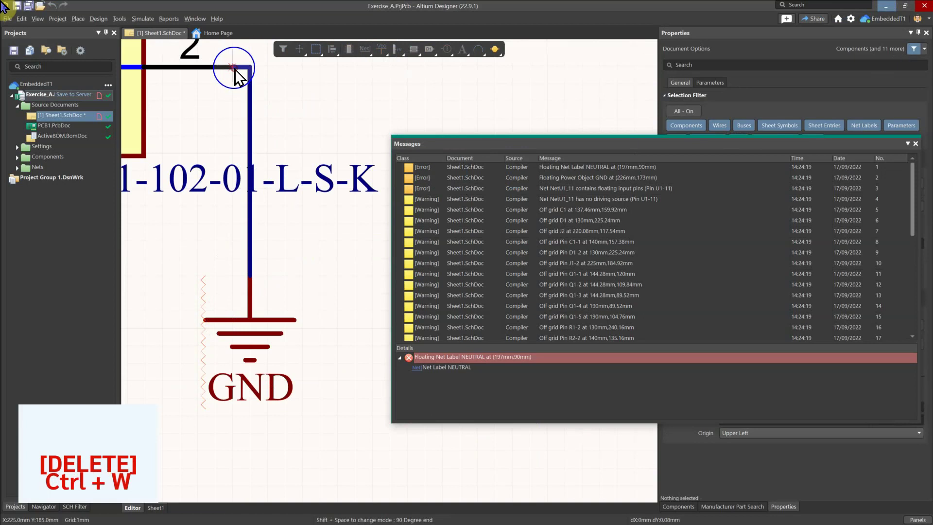
key(space)
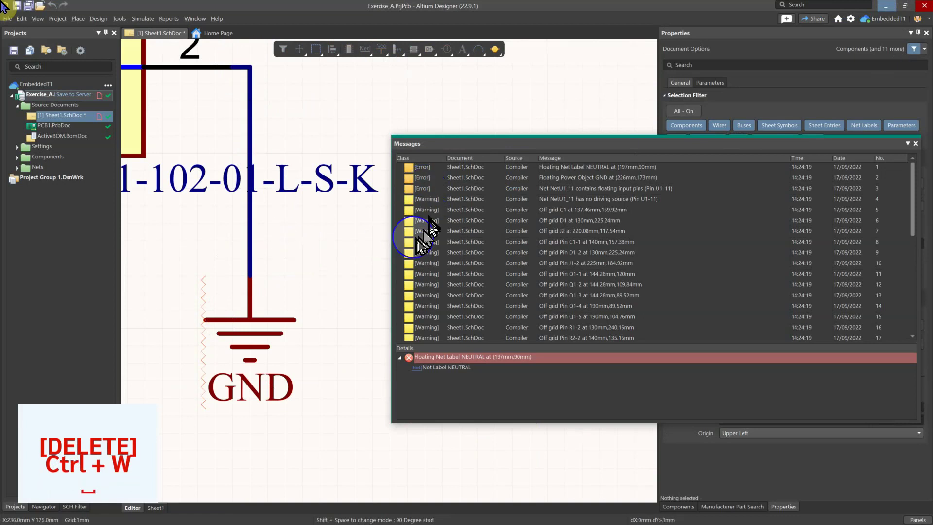
key(Escape)
key(Escape)
key(Escape)
Jump from the floating input pins error for NetU1_11 to pin 11 of U1 and view its surroundings
double_click(422, 178)
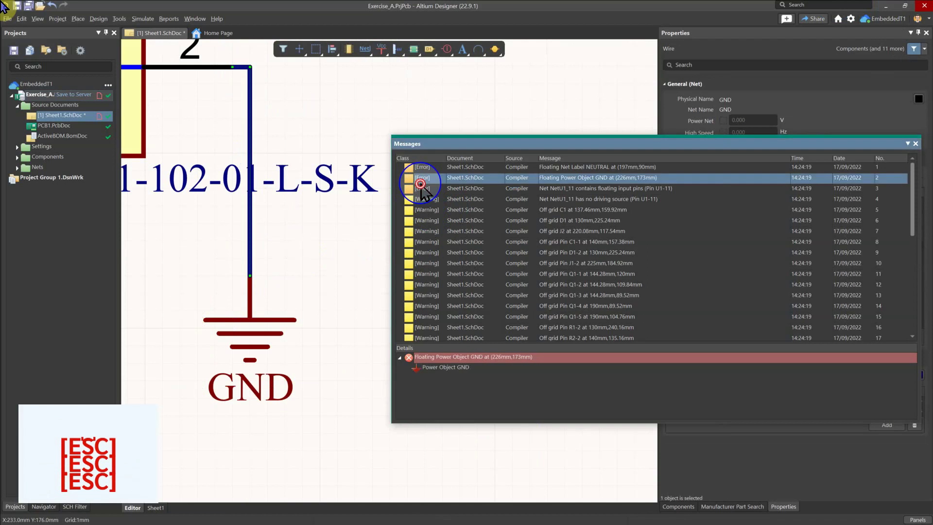
double_click(422, 188)
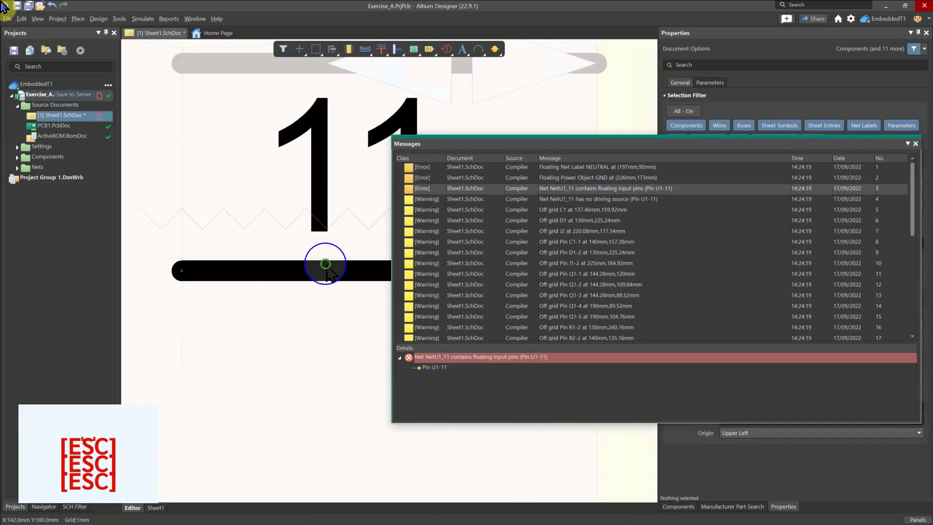
middle_drag(325, 264, 255, 308)
click(312, 330)
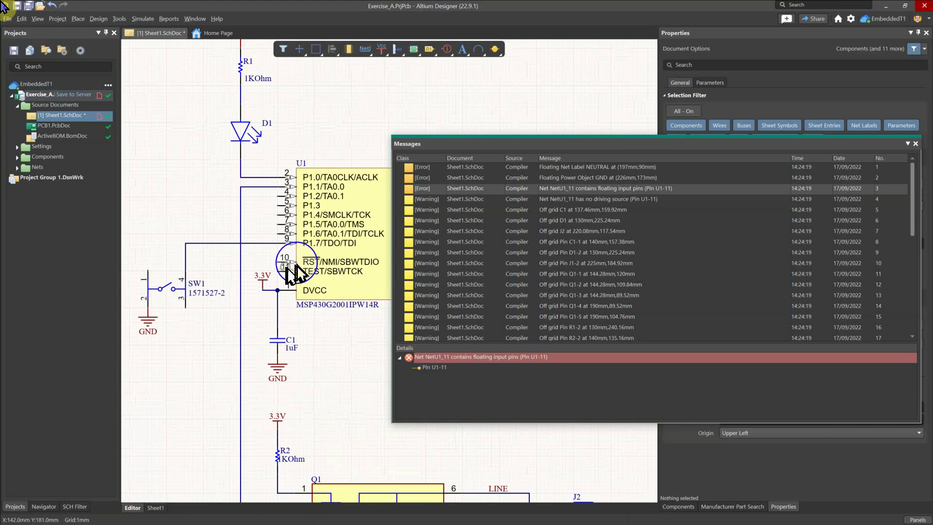
right_drag(267, 246, 229, 212)
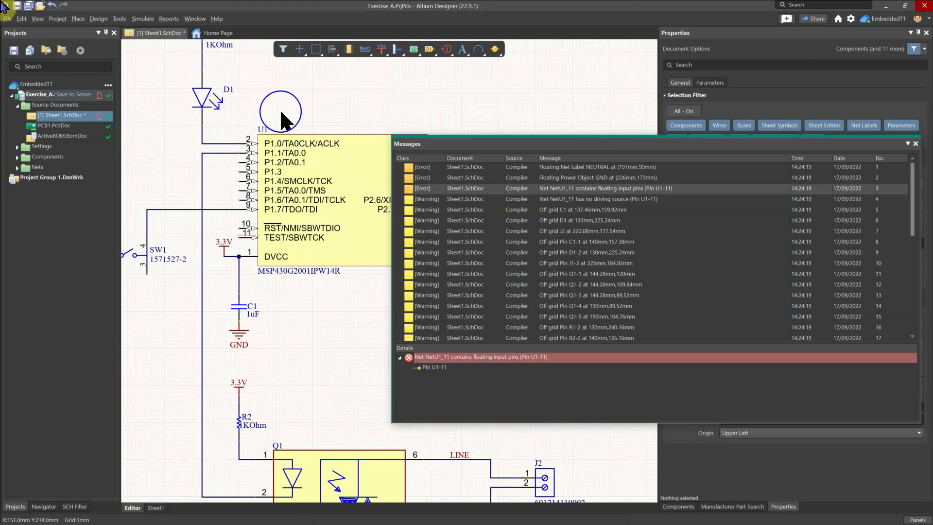
right_drag(282, 197, 271, 194)
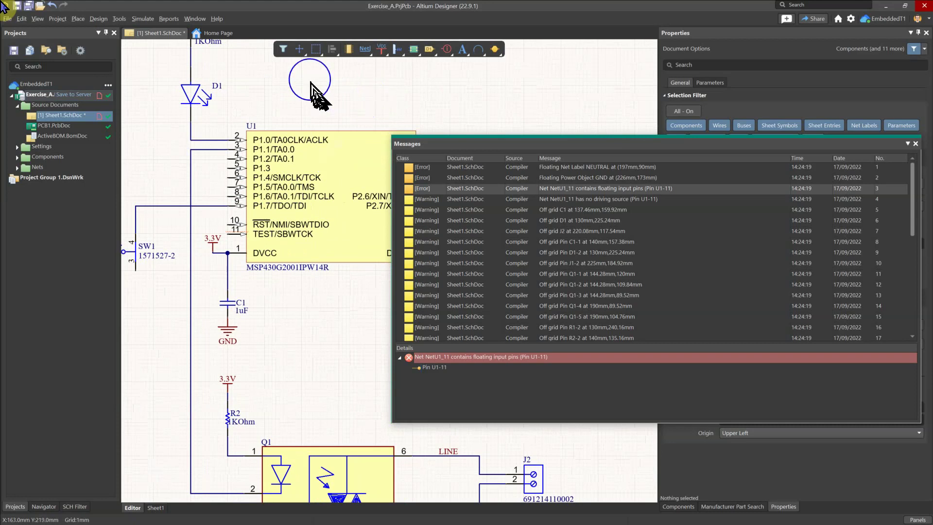
Place a Generic No ERC marker on the end of pin 11 (TEST/SBWTCK) of U1 and end placement
click(299, 49)
key(Escape)
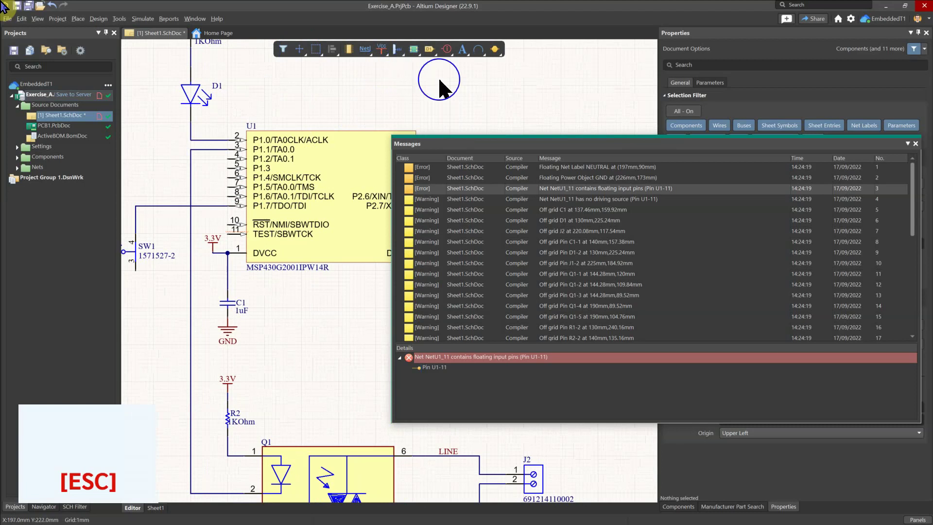
click(449, 50)
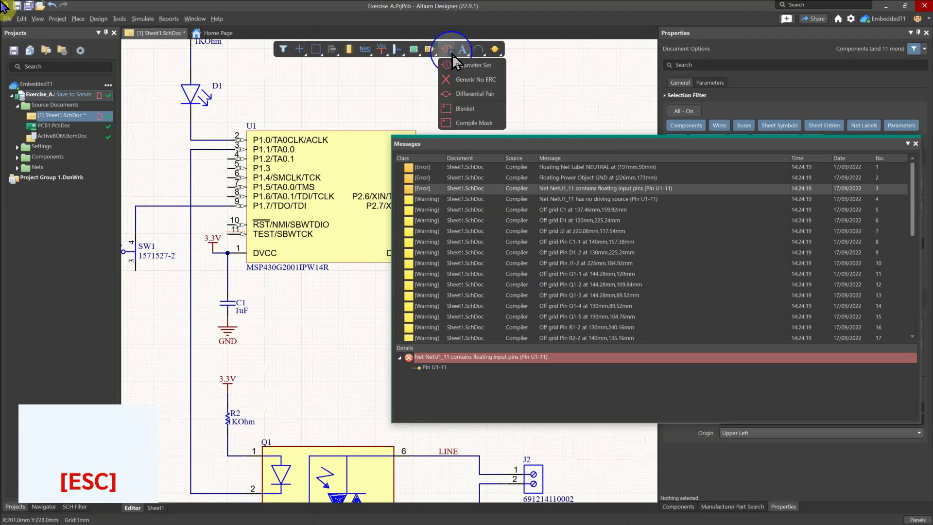
click(470, 87)
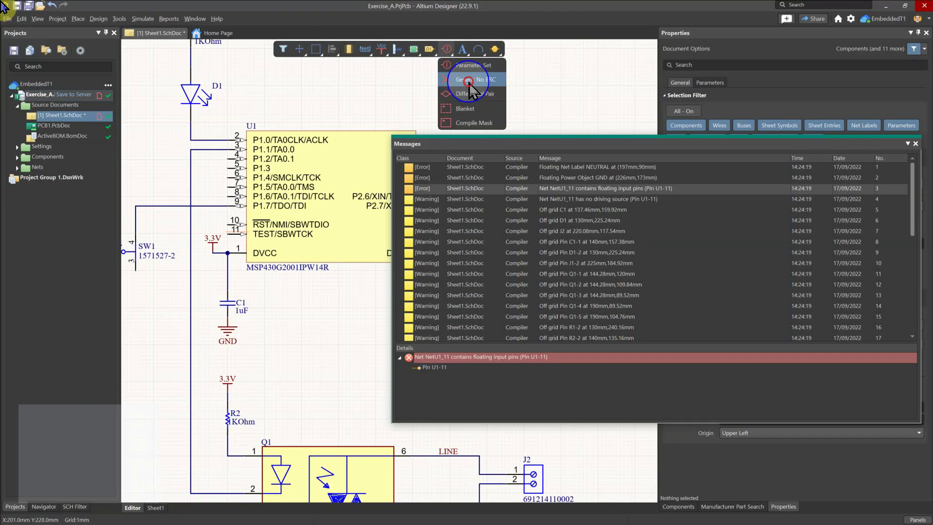
click(227, 236)
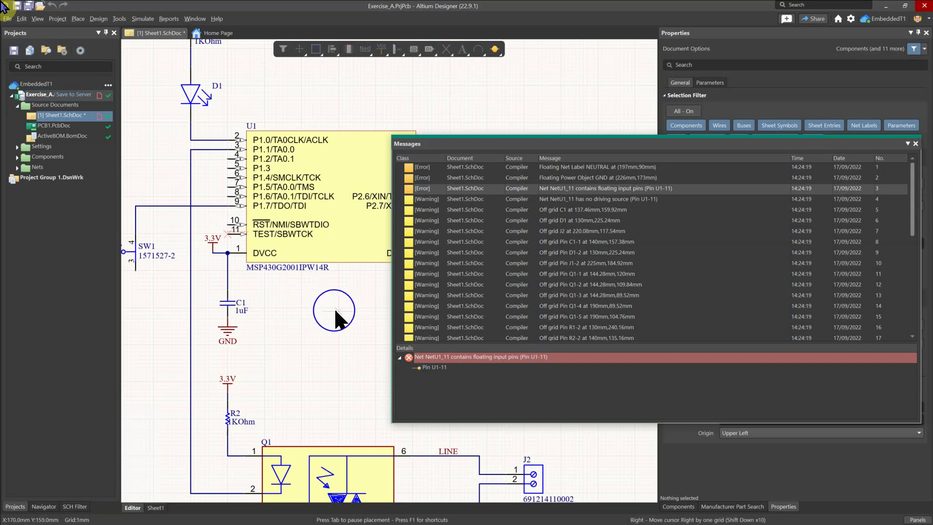
key(Escape)
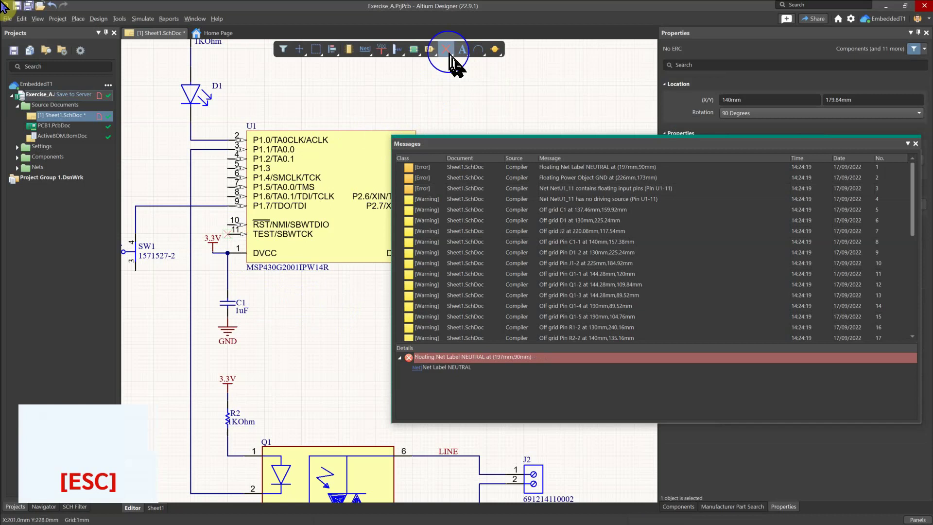
click(450, 54)
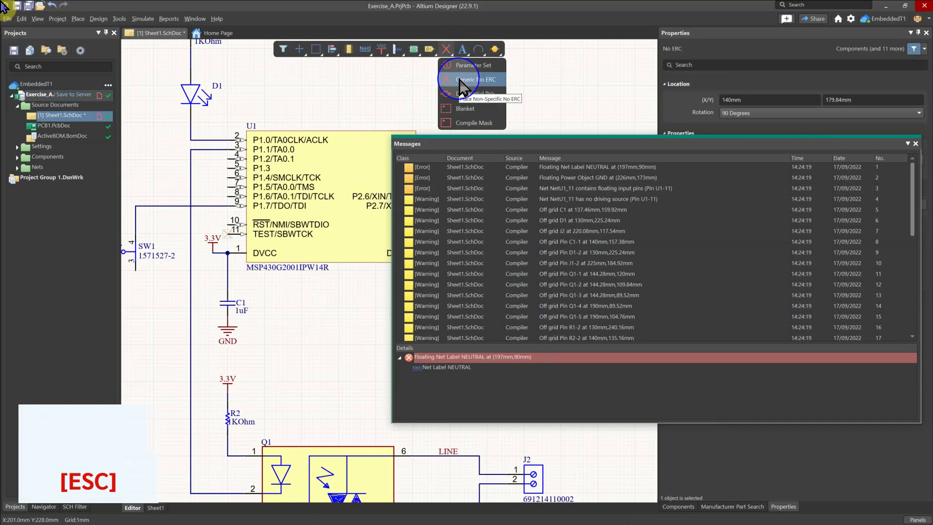
key(Escape)
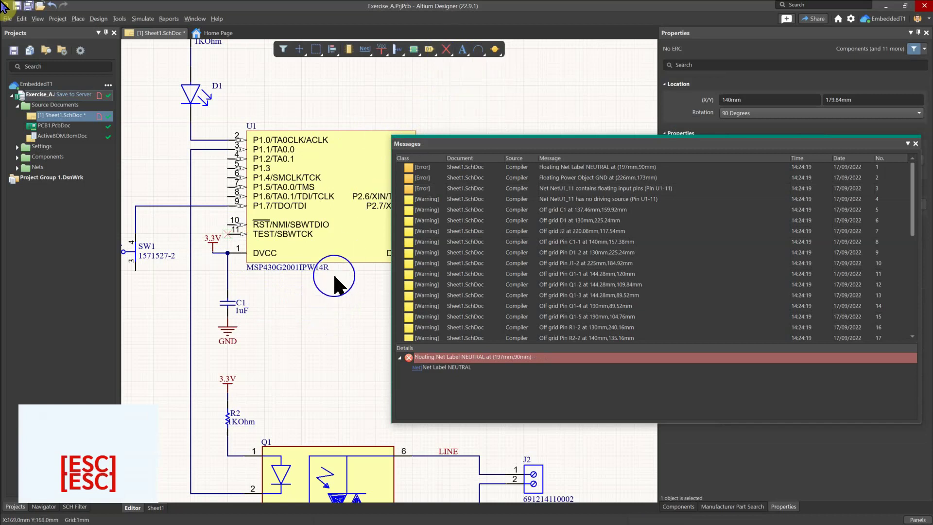
Validate the PCB project Exercise_A.PrjPcb again
click(59, 21)
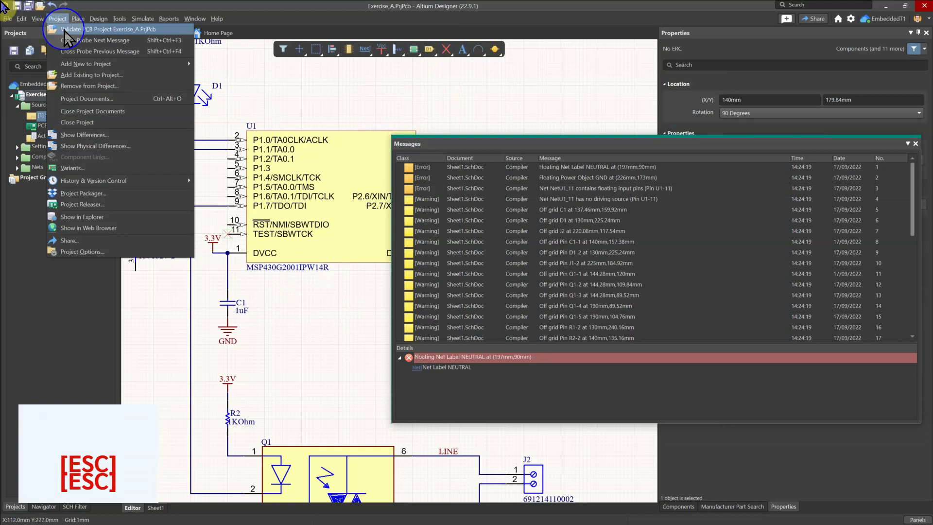
click(317, 290)
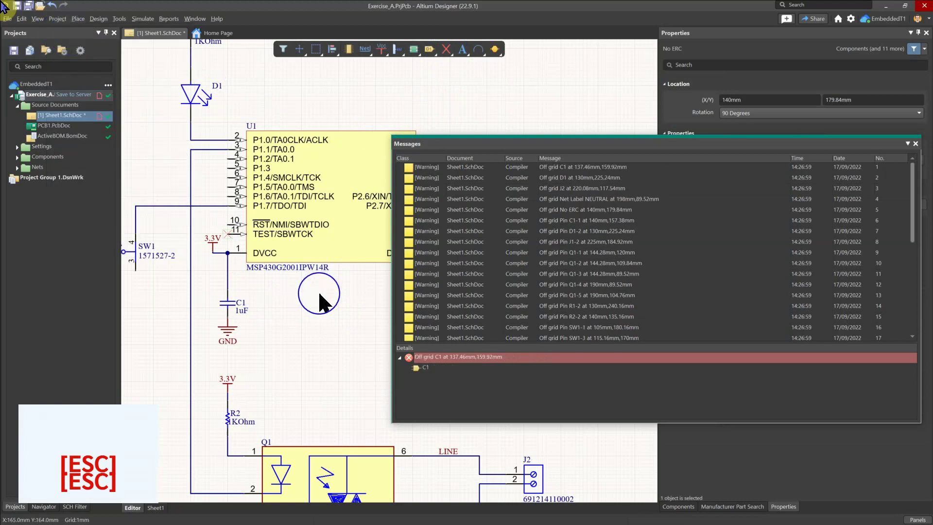
scroll(479, 310, up, 2)
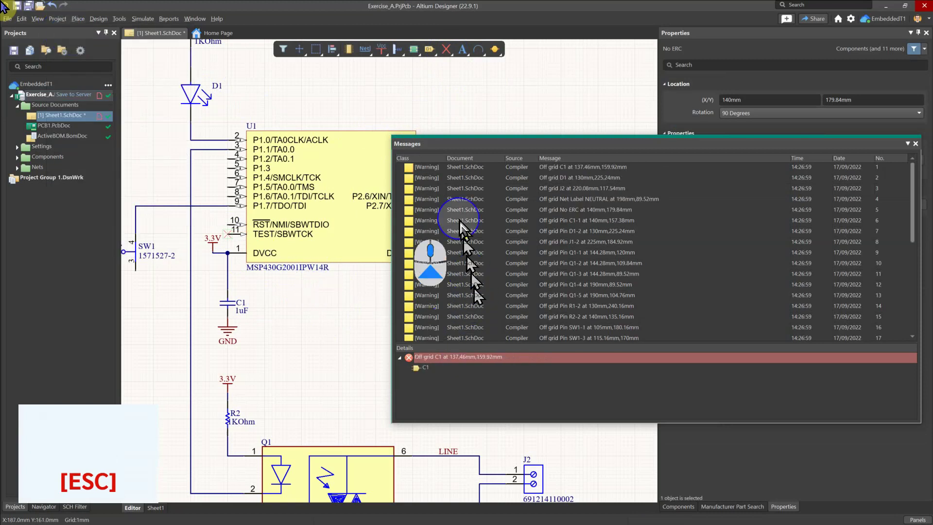
Examine the off-grid warnings for C1, D1 and J2 on the schematic and read the remaining compiler messages through to the end
double_click(429, 168)
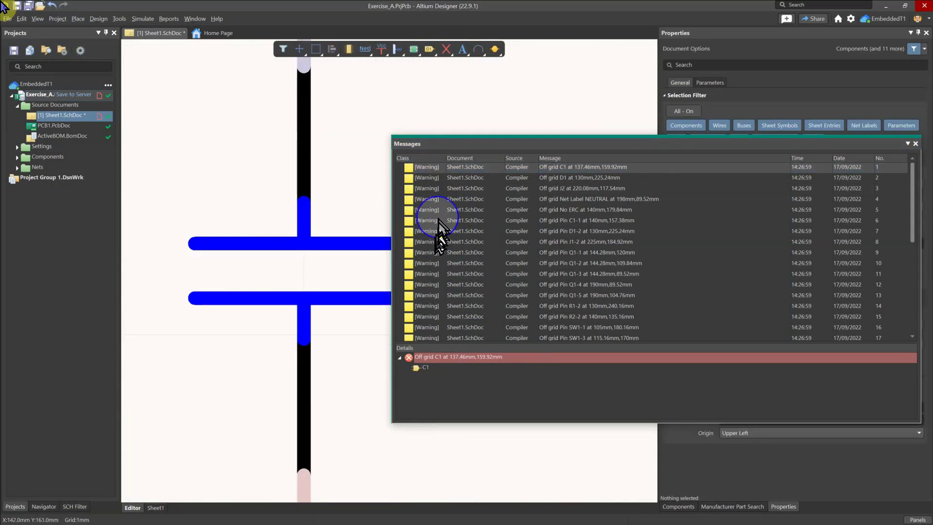
double_click(420, 177)
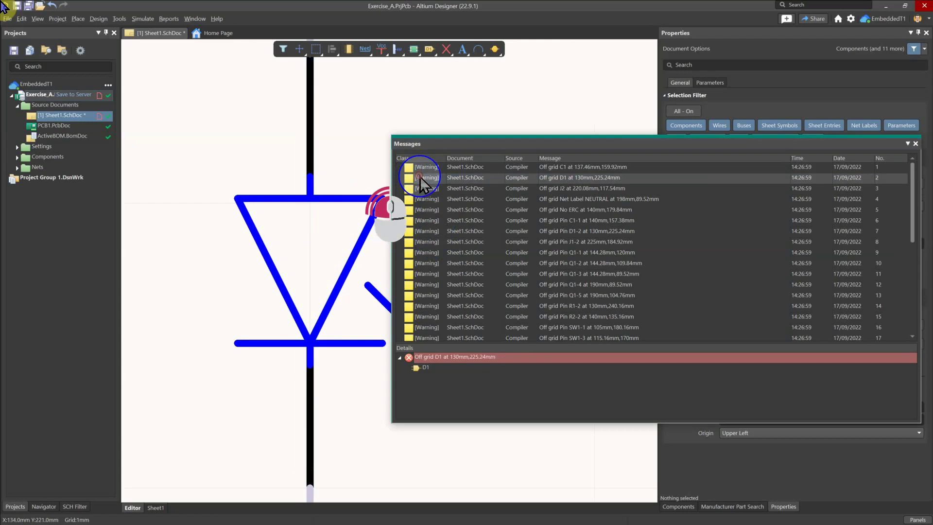
double_click(424, 188)
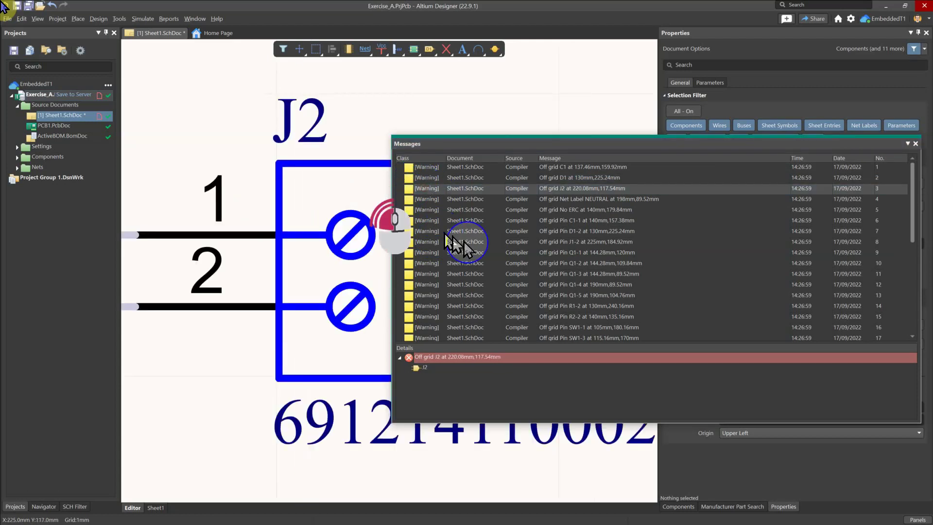
scroll(542, 271, down, 6)
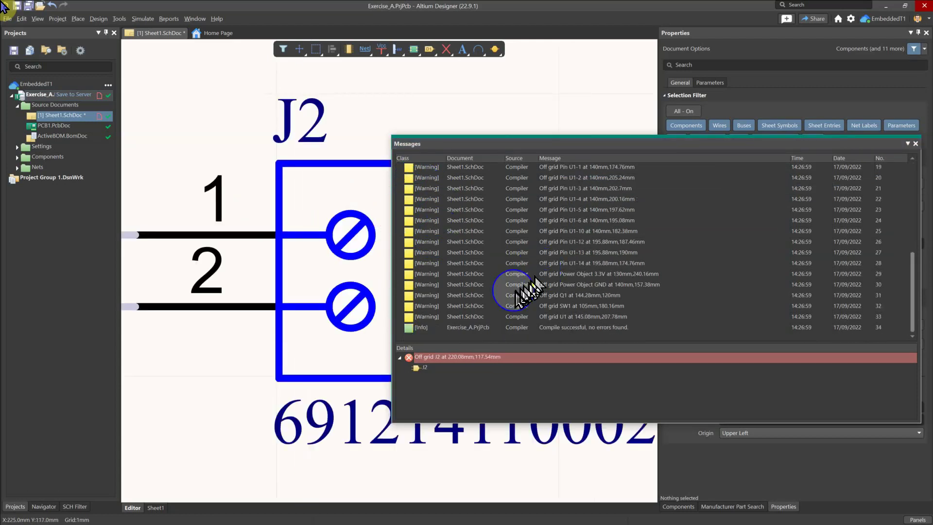
drag(433, 311, 463, 253)
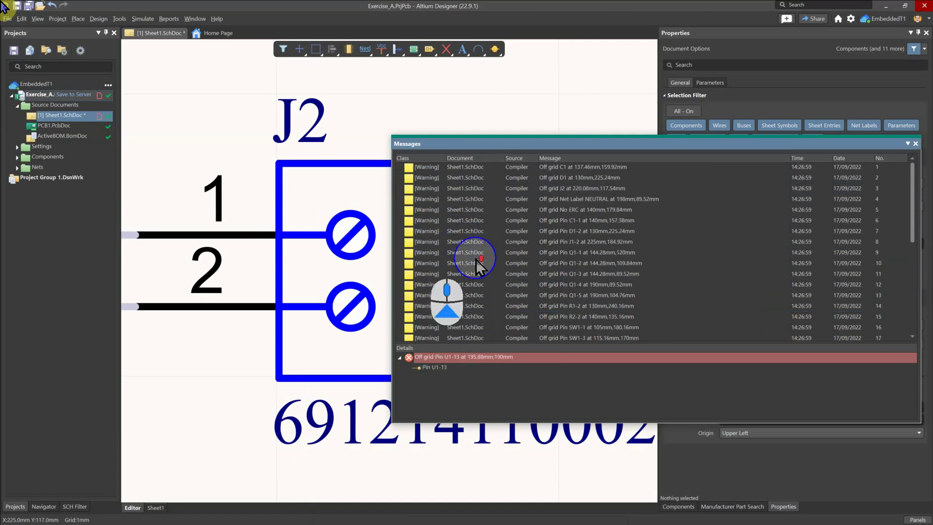
scroll(477, 259, up, 6)
scroll(489, 209, down, 6)
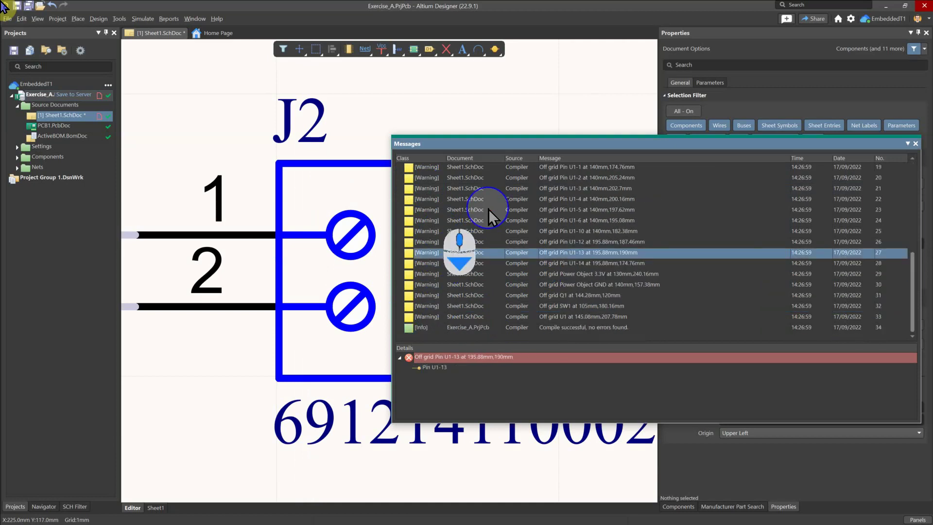
click(489, 209)
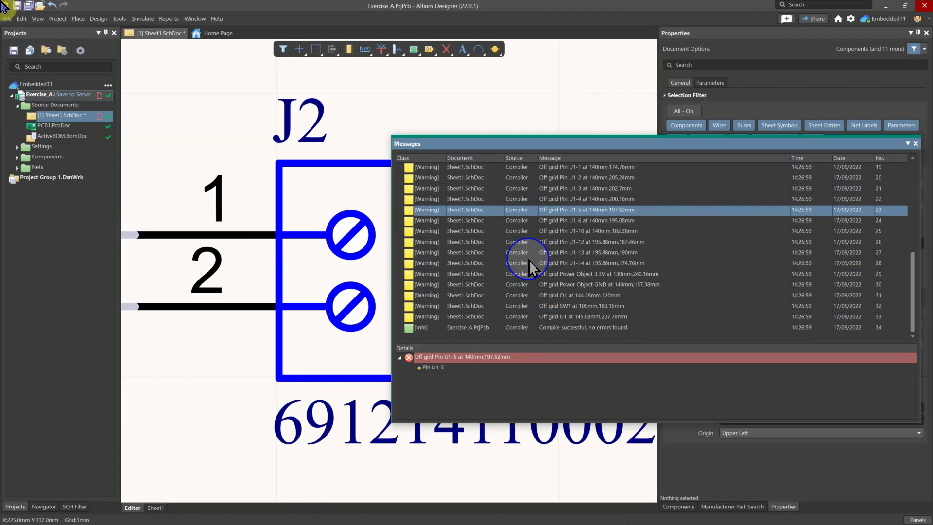
Close the compiler messages, clear the highlight mask and bring the complete circuit into view
click(915, 143)
ctrl+scroll(305, 217, down, 2)
ctrl+scroll(305, 216, down, 3)
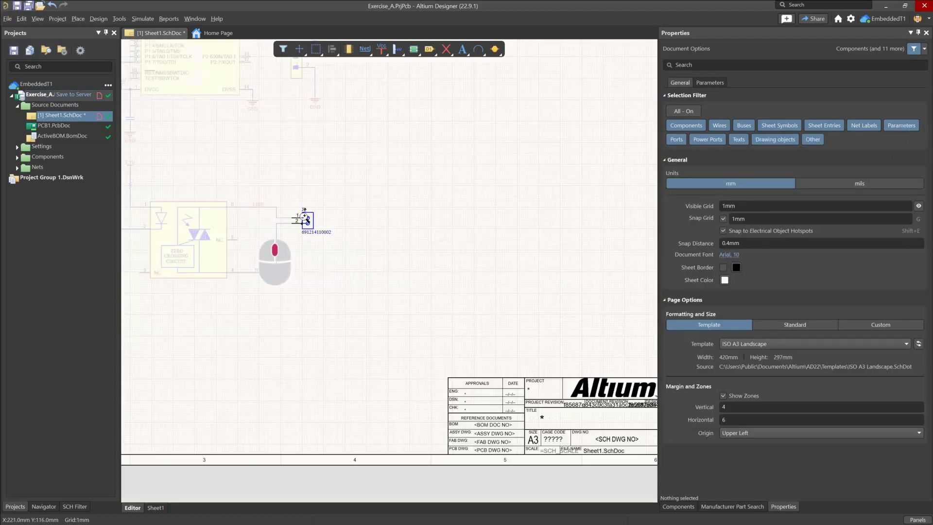
right_drag(281, 219, 359, 291)
key(shift+c)
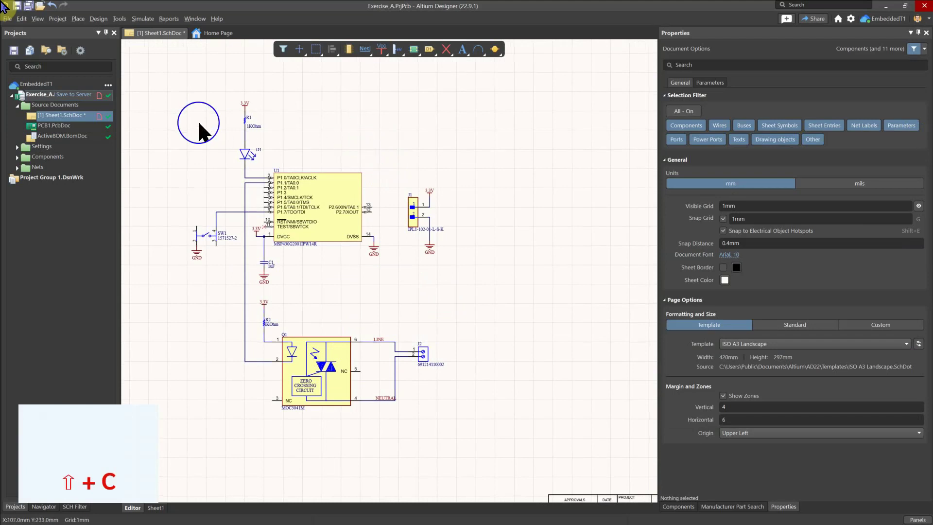
right_drag(197, 180, 198, 163)
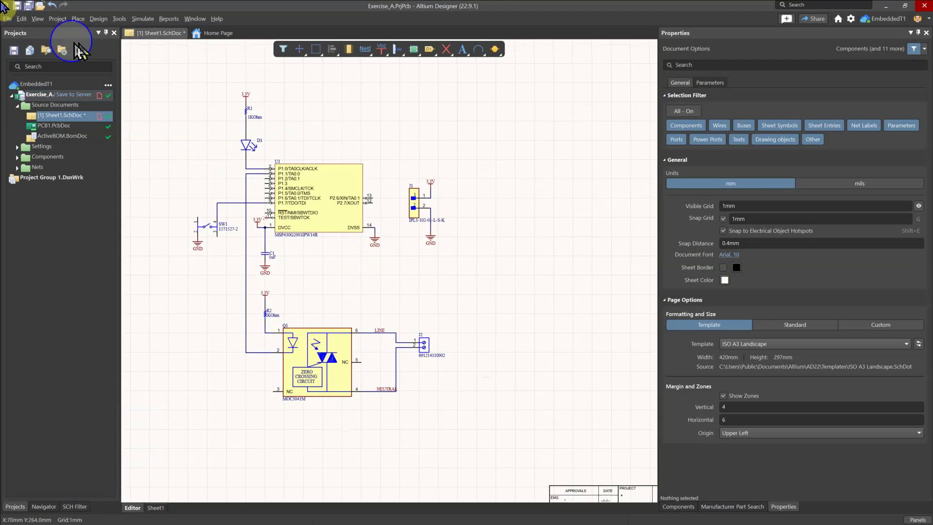
Save the Sheet1.SchDoc schematic locally and save Exercise_A to the server with the comment "SCH เสร็จสมบูรณ์ พร้อมทำ PCB"
click(17, 5)
click(421, 158)
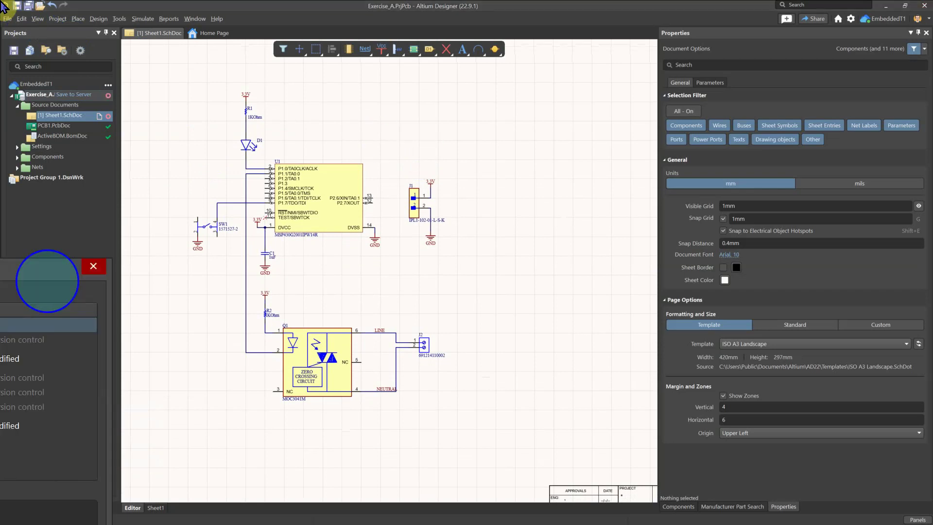
click(377, 287)
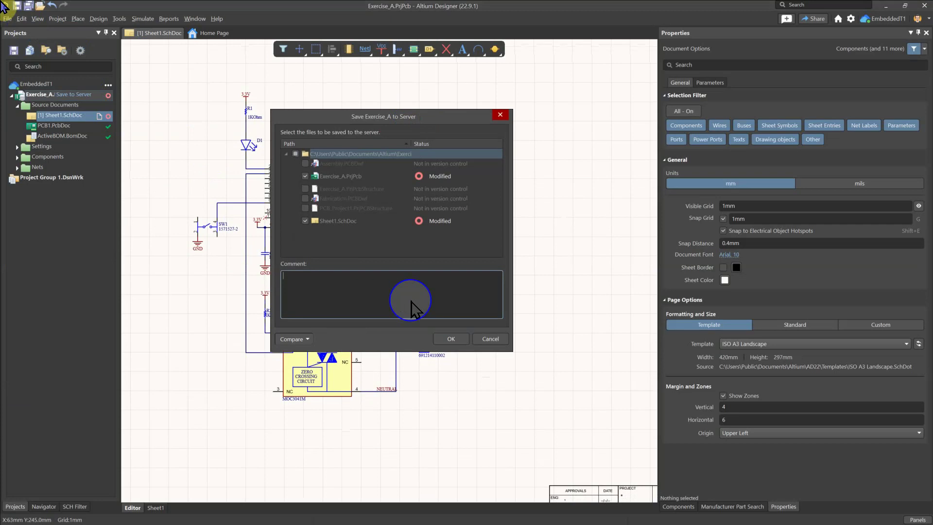
text(S)
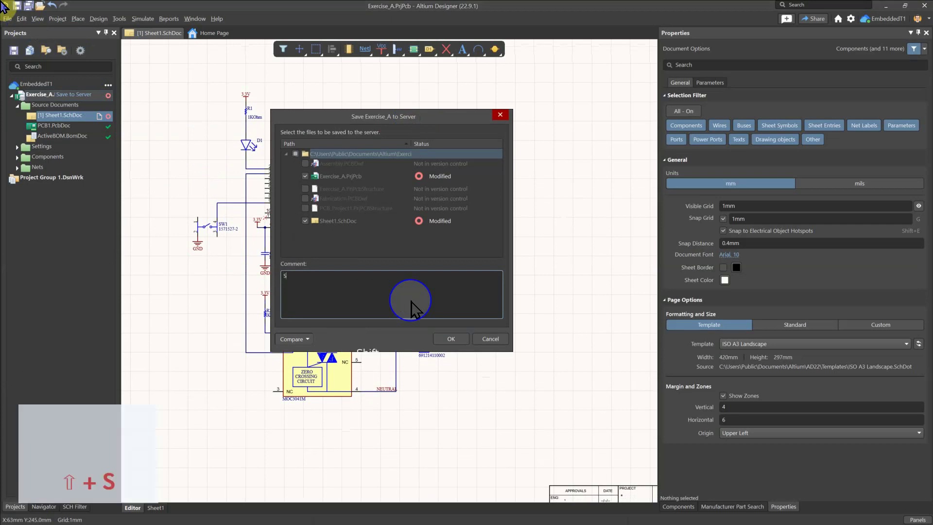
text(CH เส)
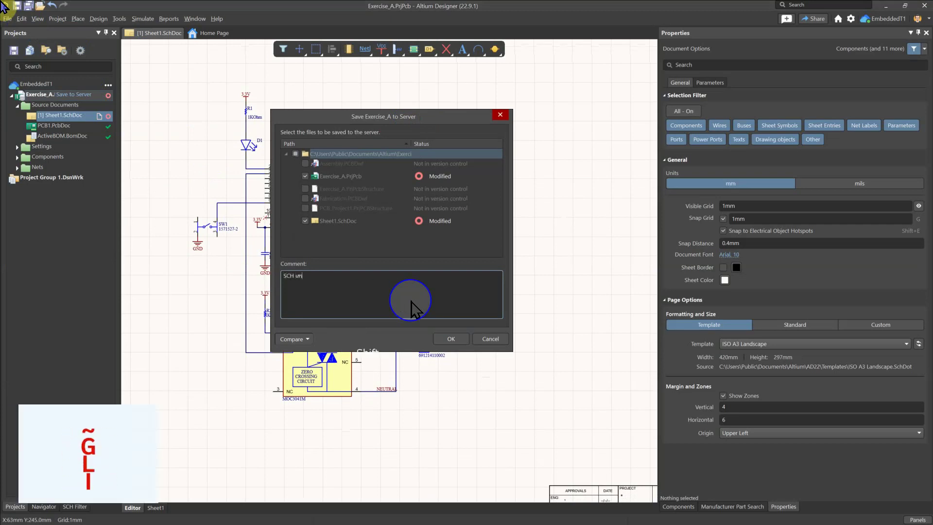
text(ร็จสมบู)
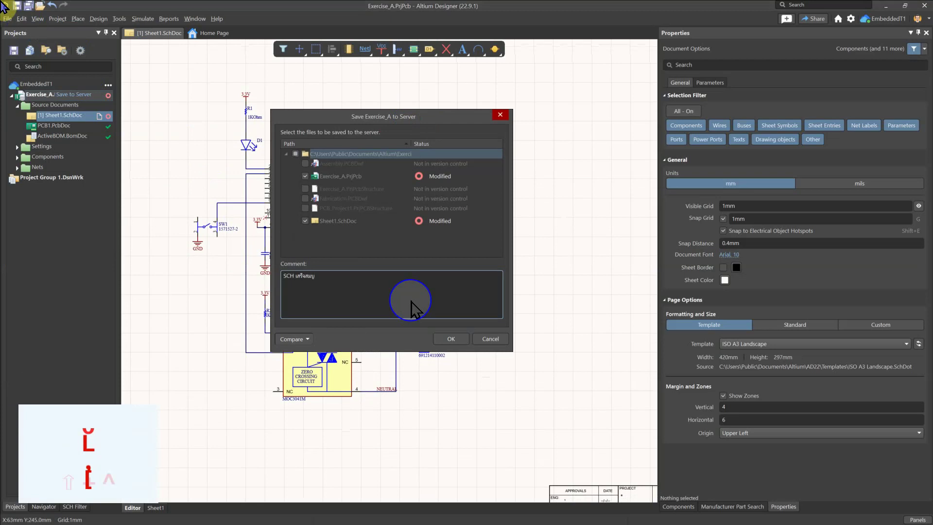
text(รณ์)
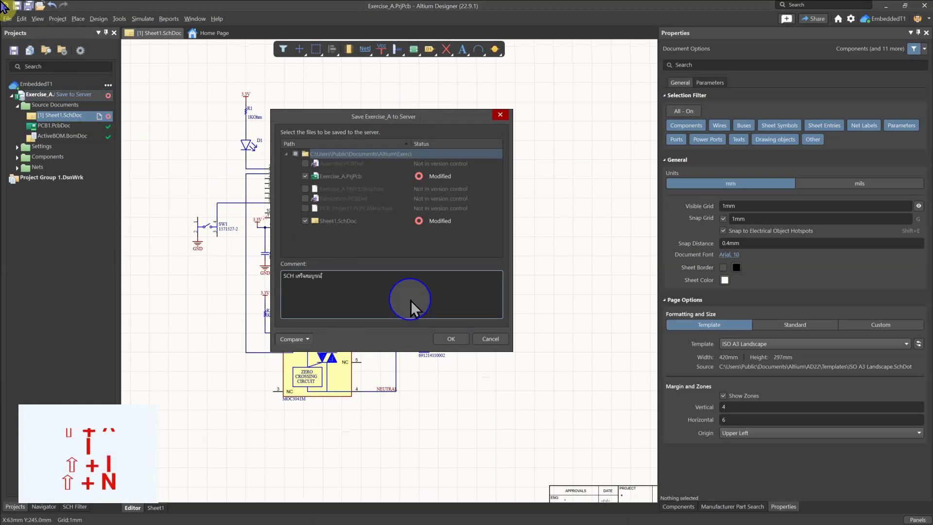
text( พร้อมทำ)
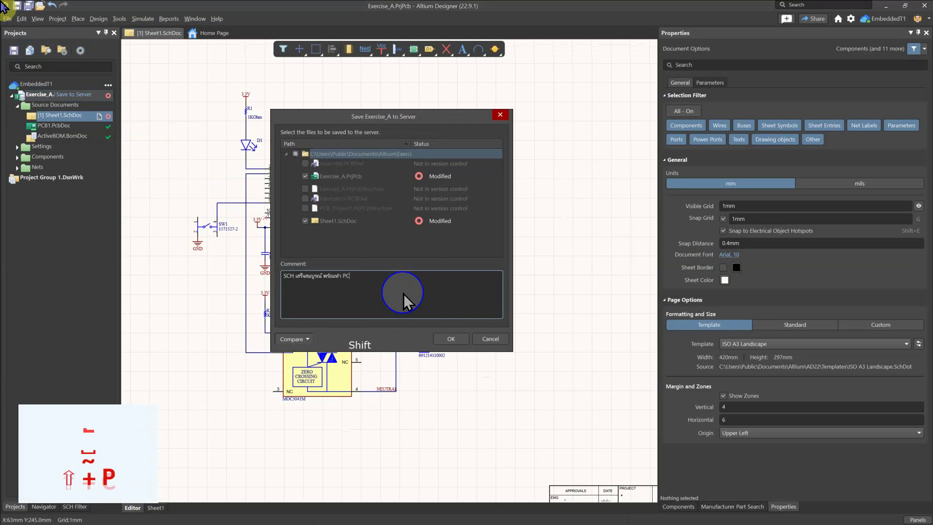
text( PCB)
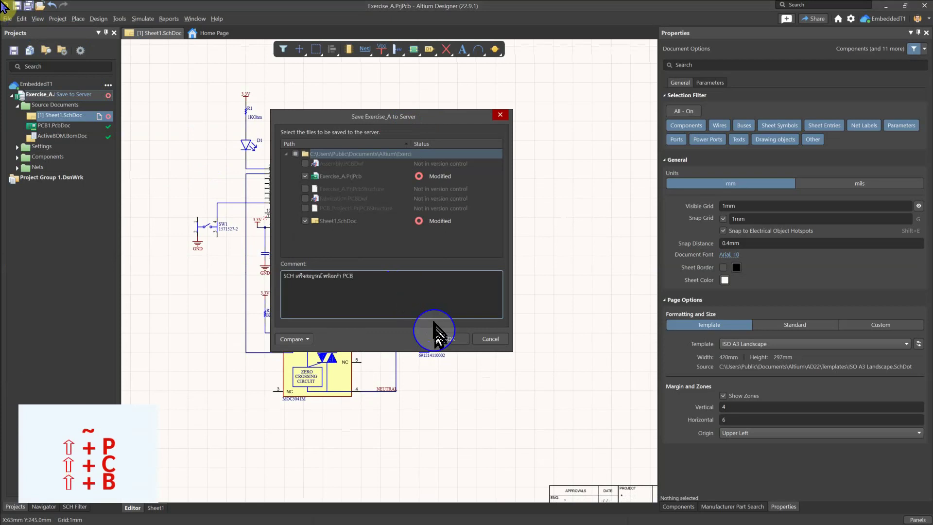
click(446, 339)
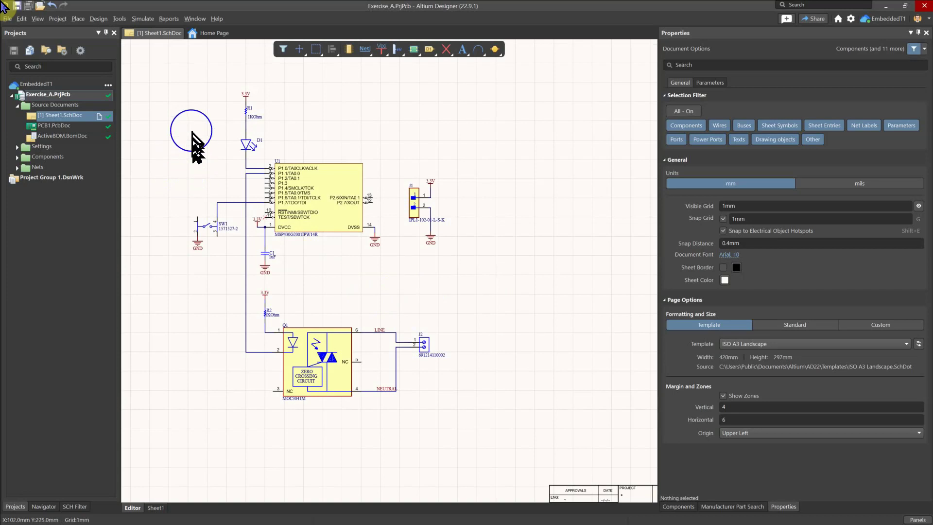
Open the project history of Exercise_A
click(57, 19)
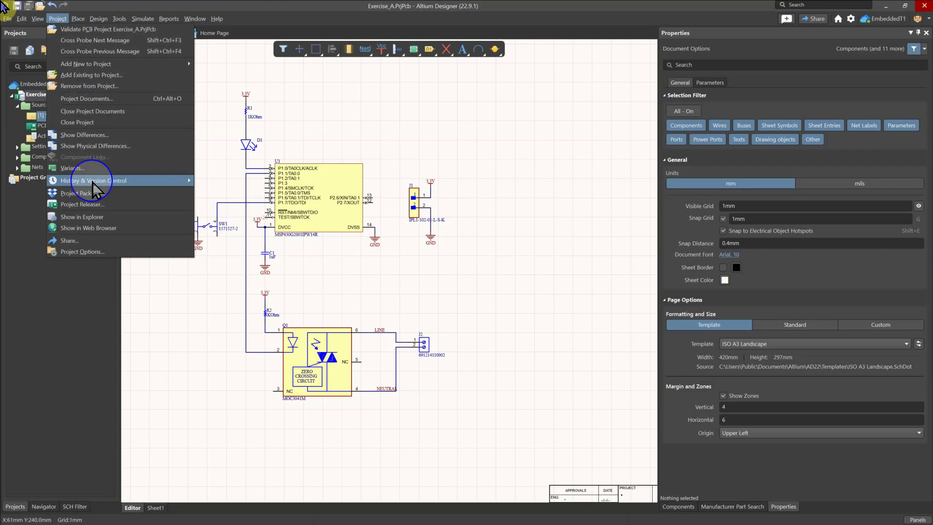
mouse_move(94, 182)
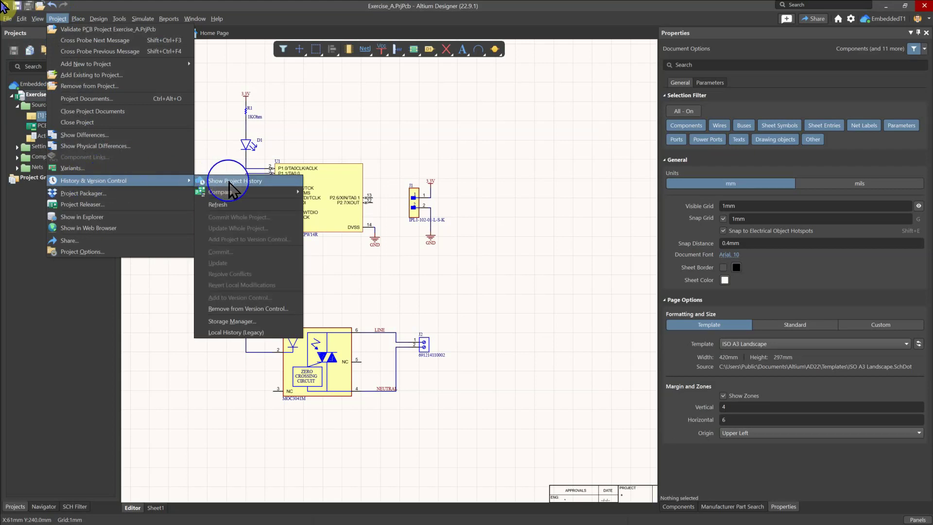
click(244, 182)
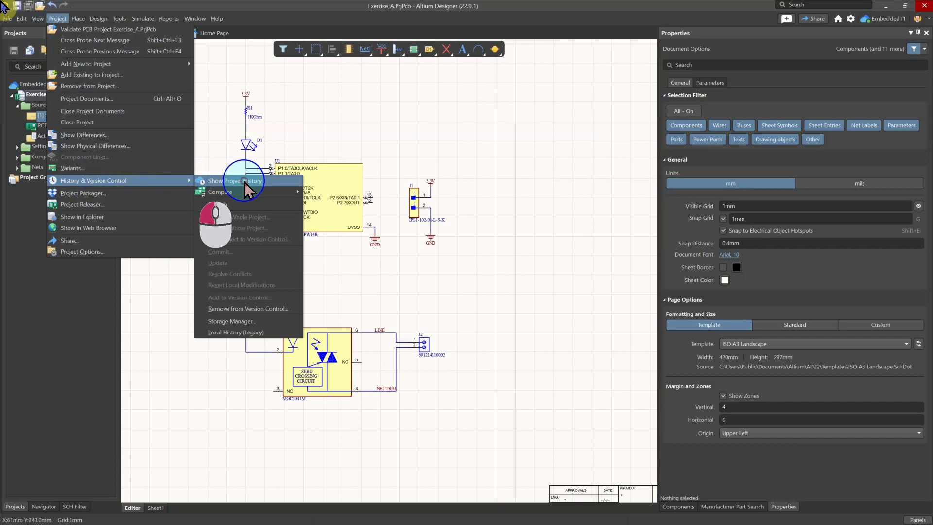